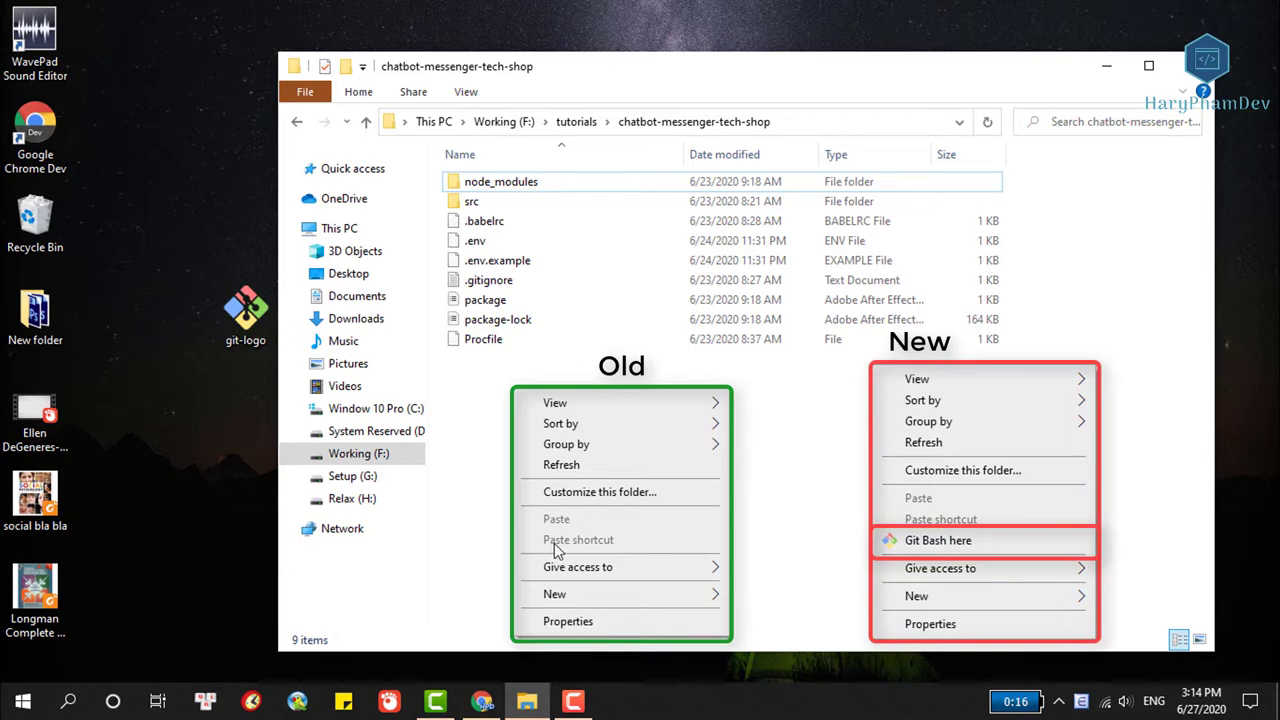
Launch the Registry Editor by running the regedit command from Windows.
click(198, 500)
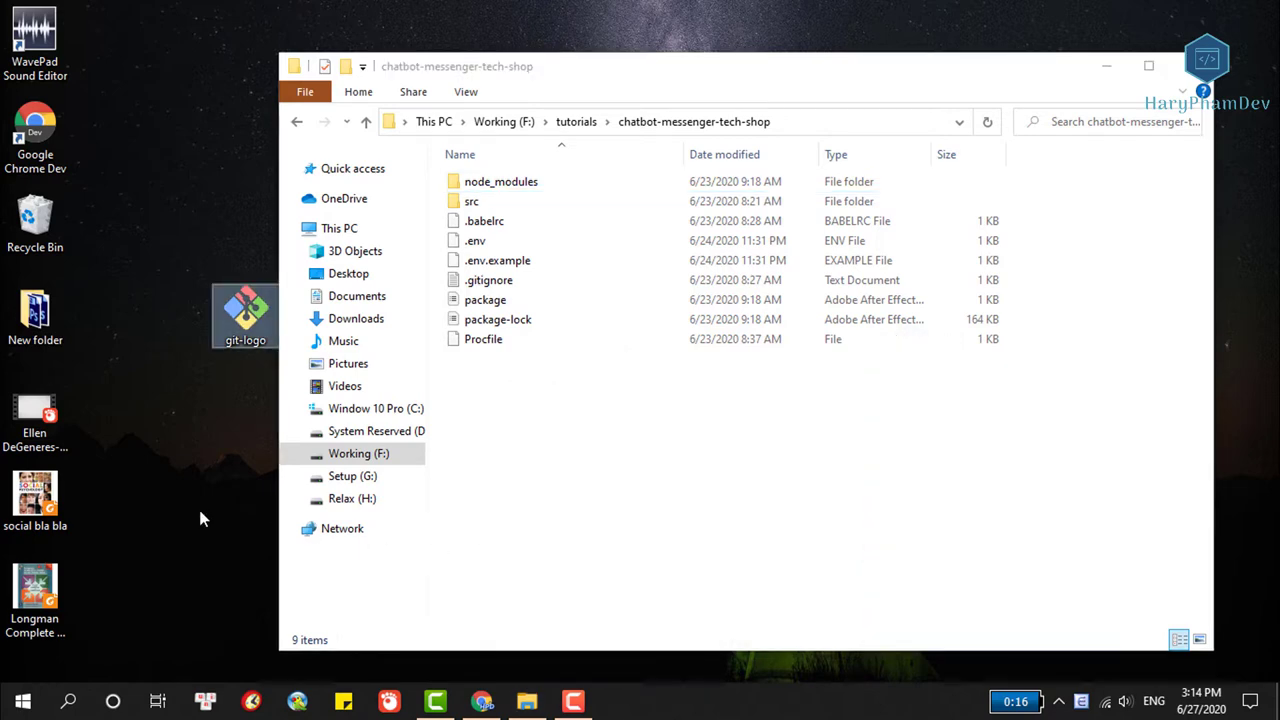
click(200, 512)
key(super+r)
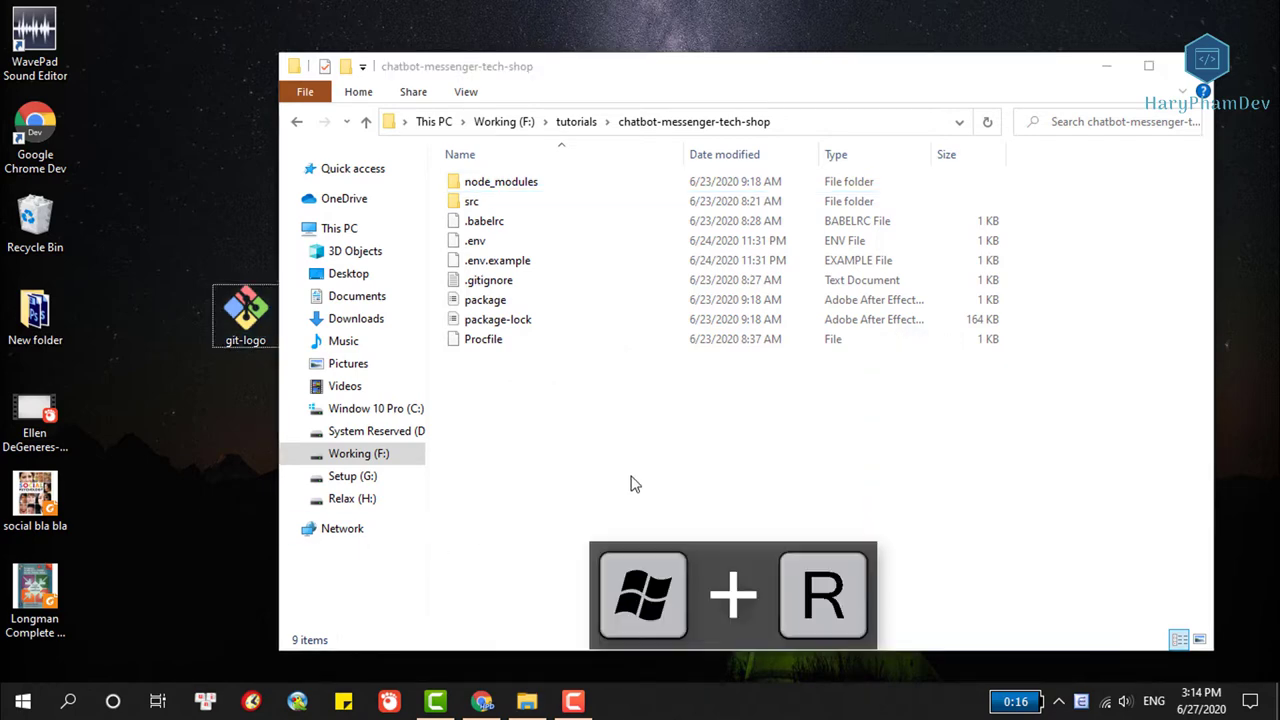
drag(145, 506, 529, 290)
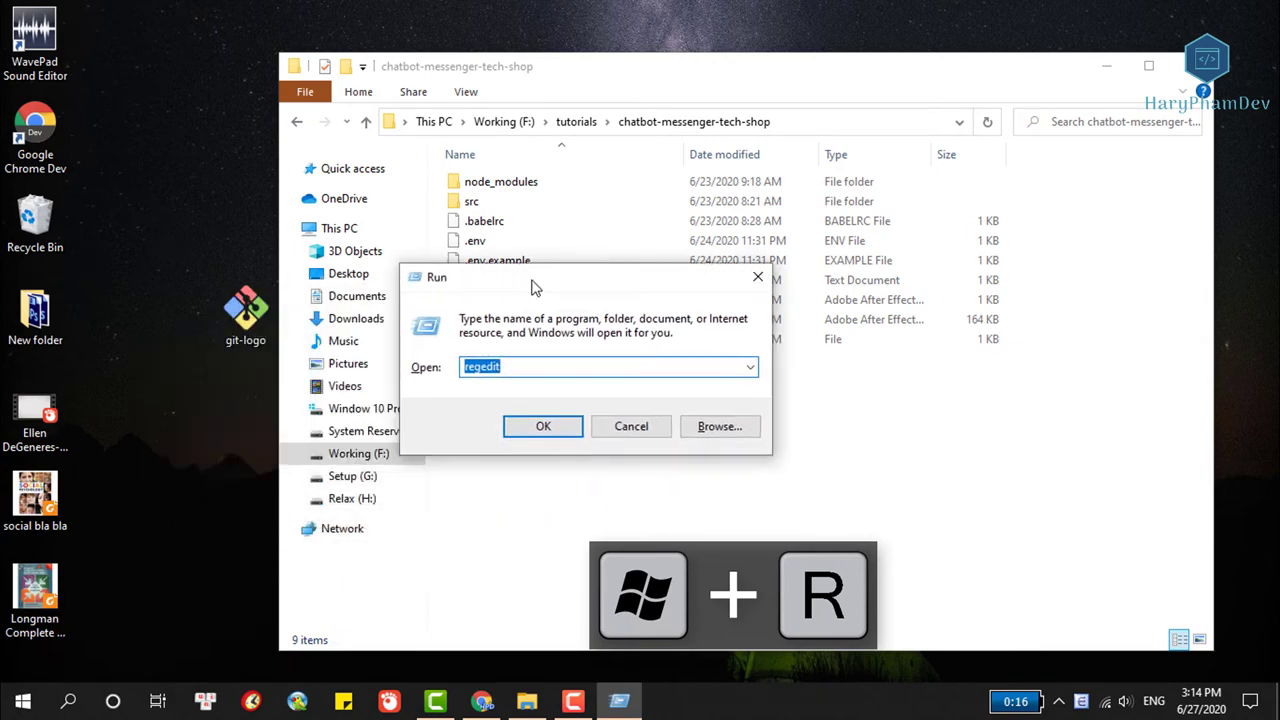
click(520, 367)
click(534, 426)
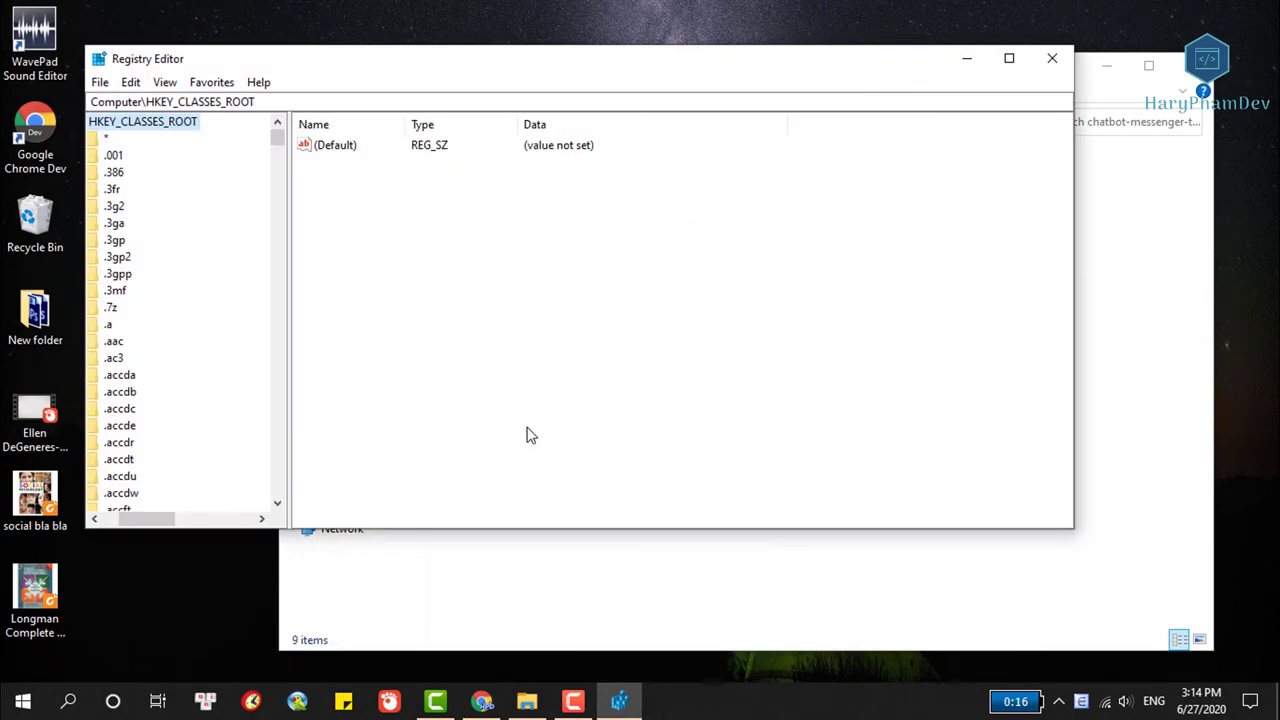
Expand the registry tree to HKEY_CLASSES_ROOT\Directory\Background\shell and select that shell key.
drag(145, 518, 110, 518)
click(114, 126)
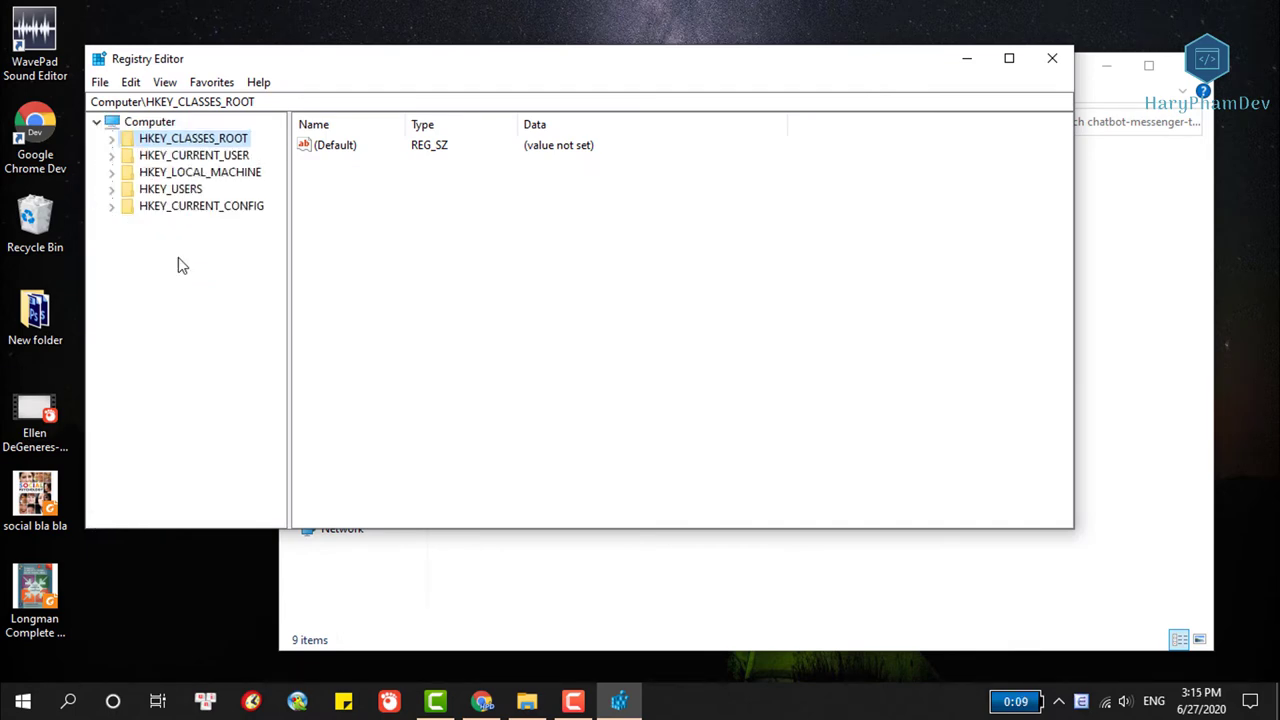
click(111, 138)
drag(277, 137, 295, 235)
scroll(220, 289, down, 3)
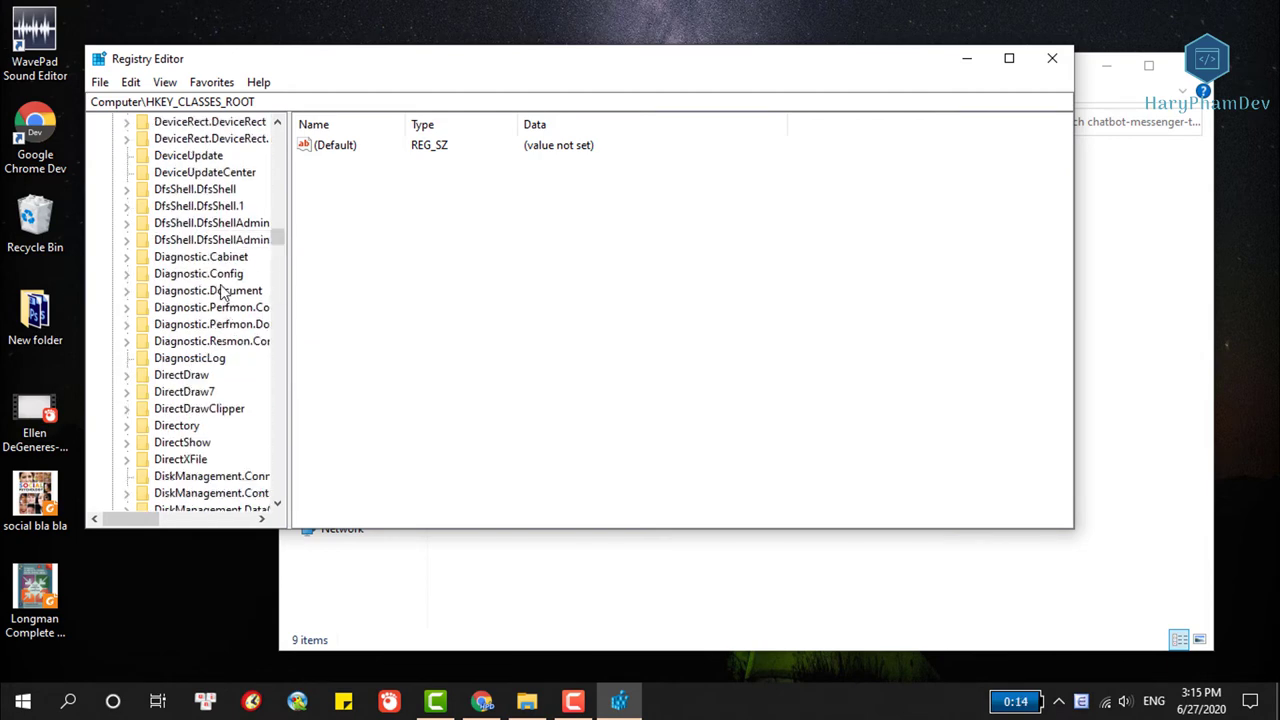
click(126, 324)
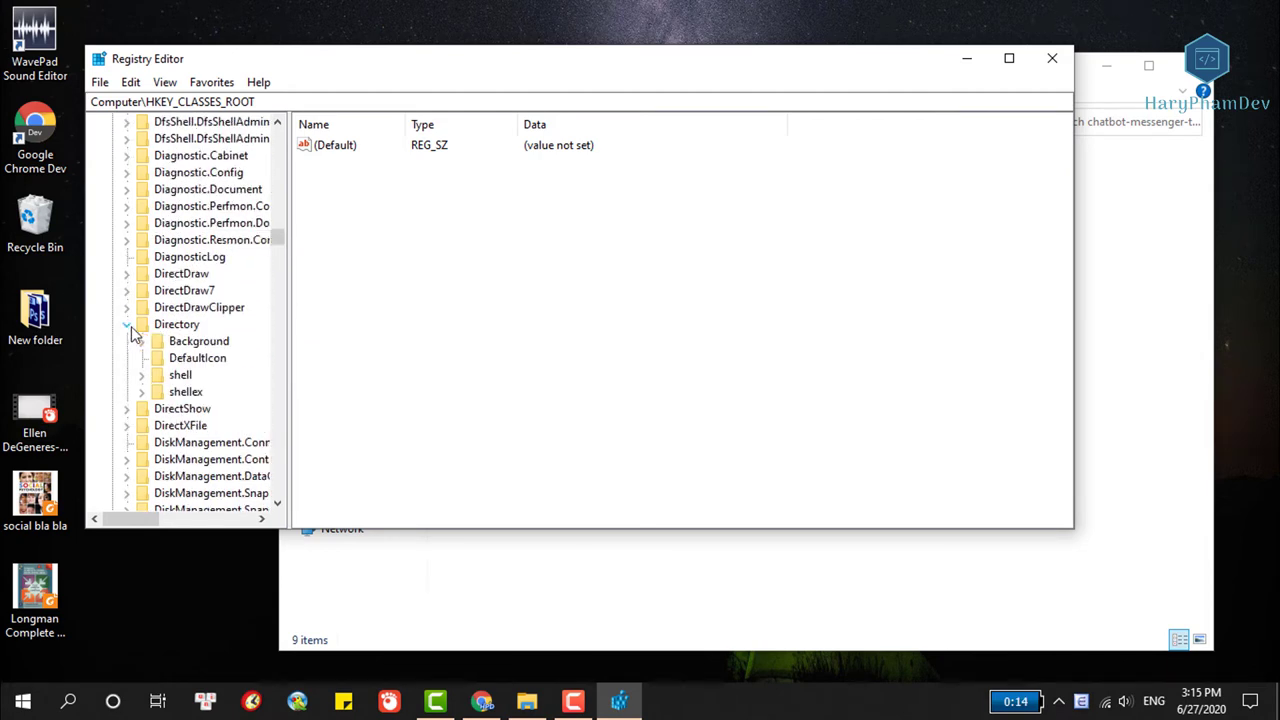
scroll(210, 324, down, 2)
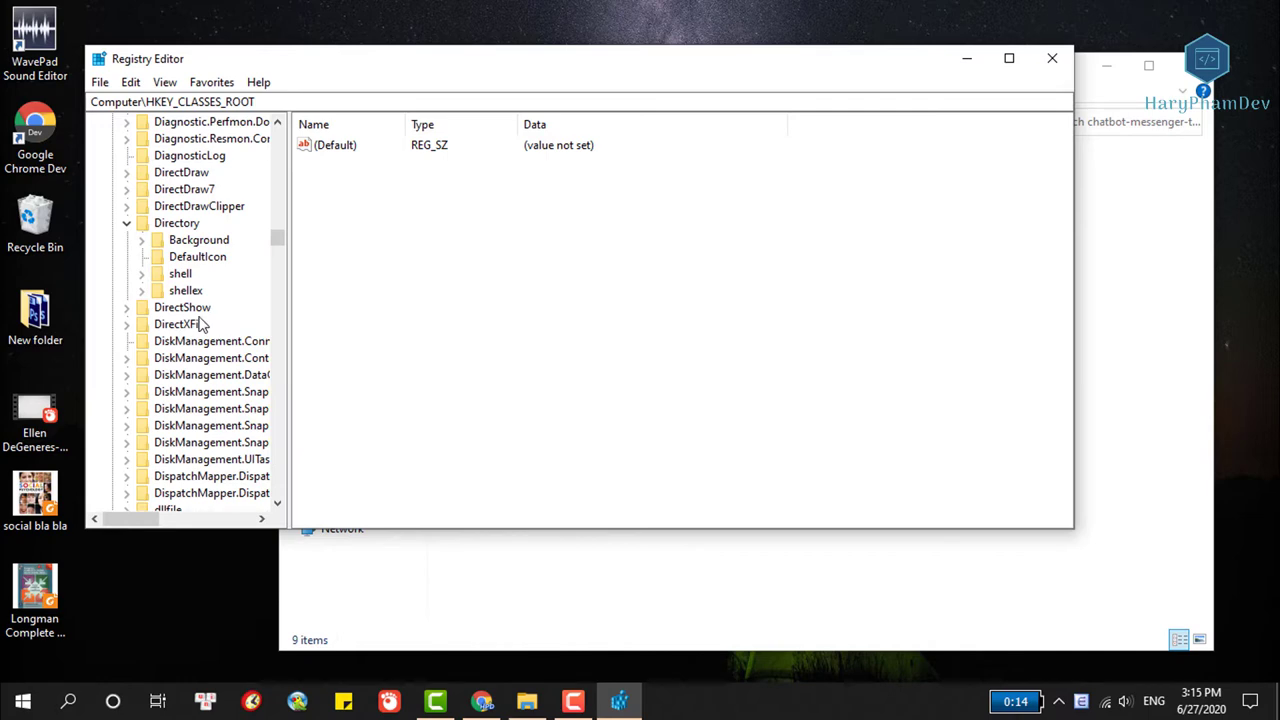
click(205, 242)
click(141, 241)
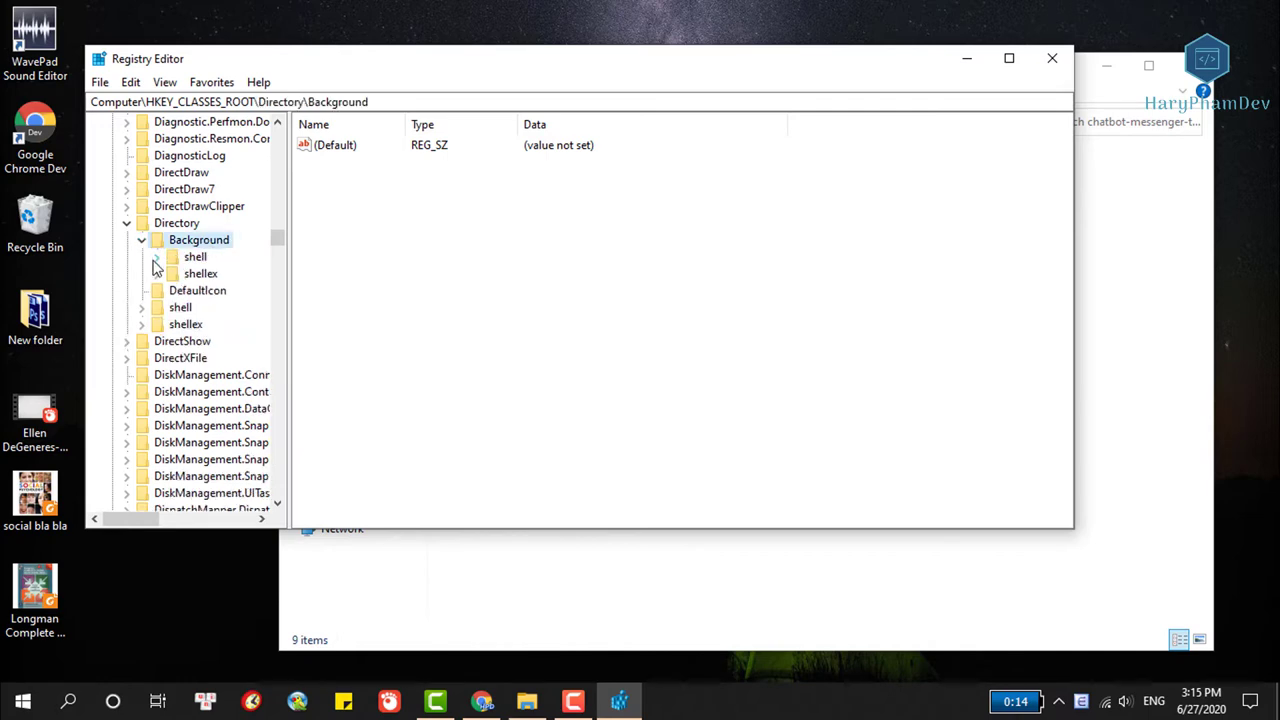
click(156, 257)
click(190, 257)
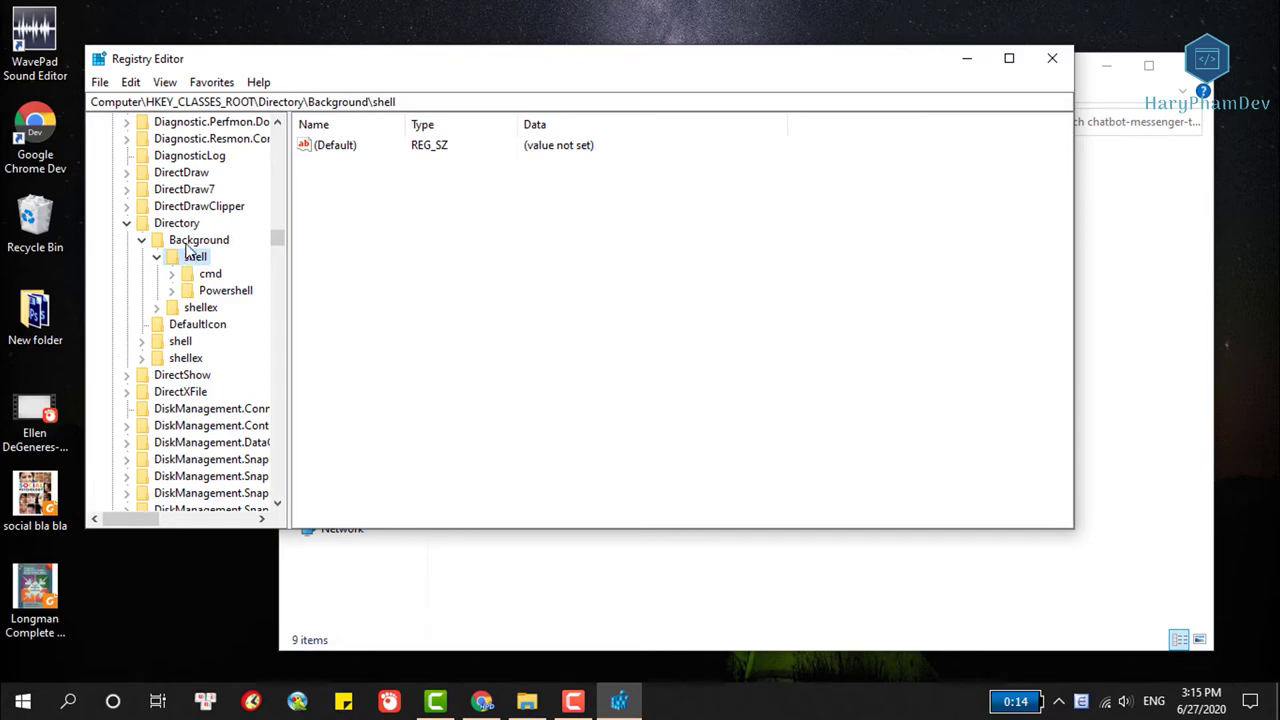
Create a new key named bash under Directory\Background\shell.
right_click(204, 259)
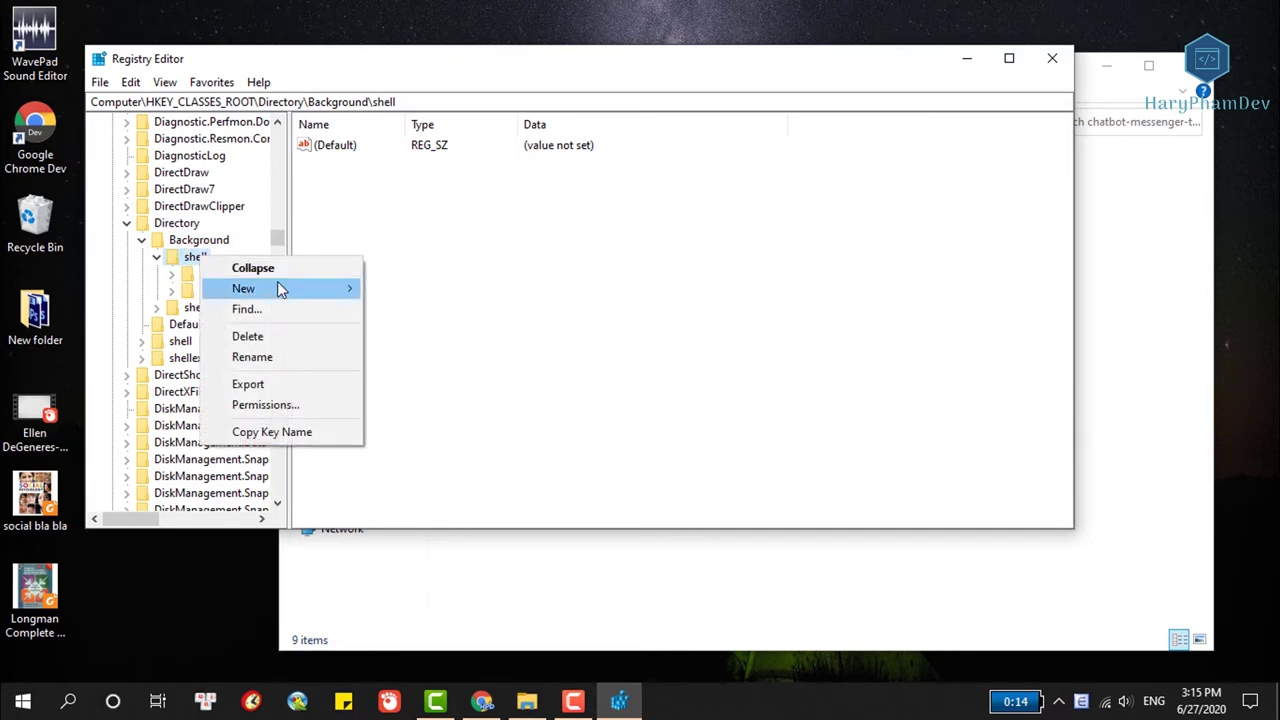
click(391, 286)
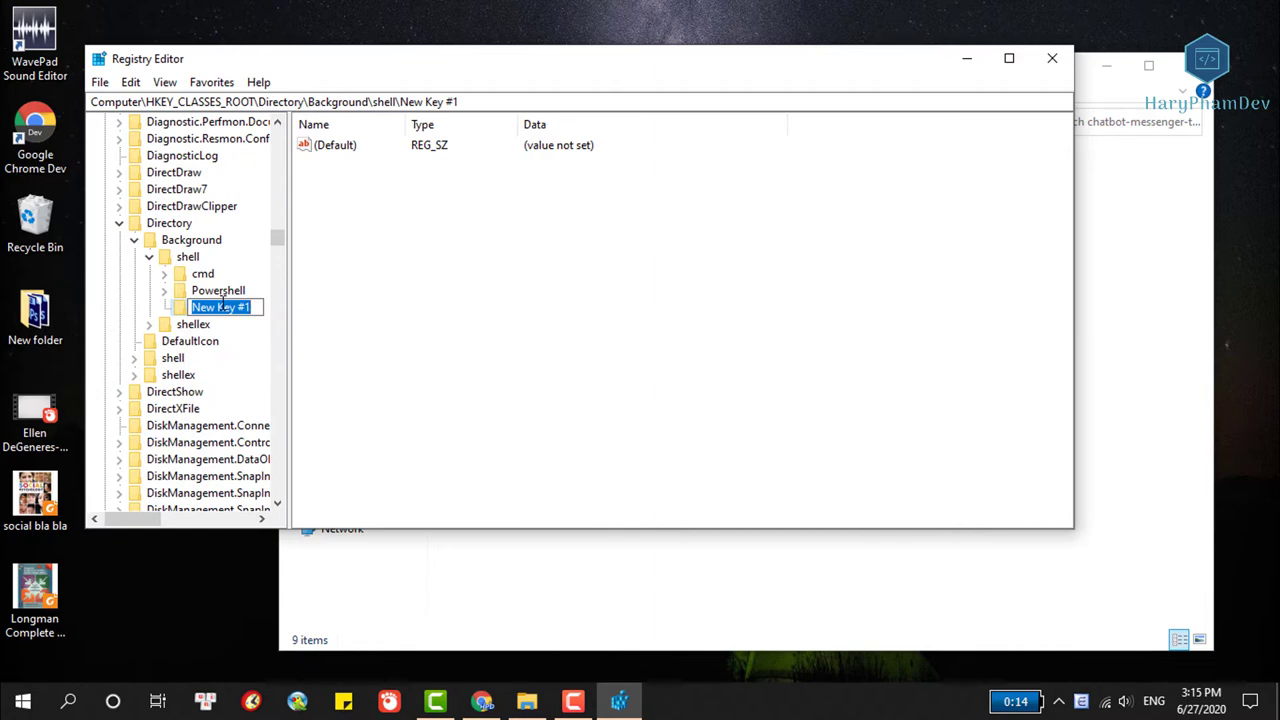
key(BackSpace)
text(bash)
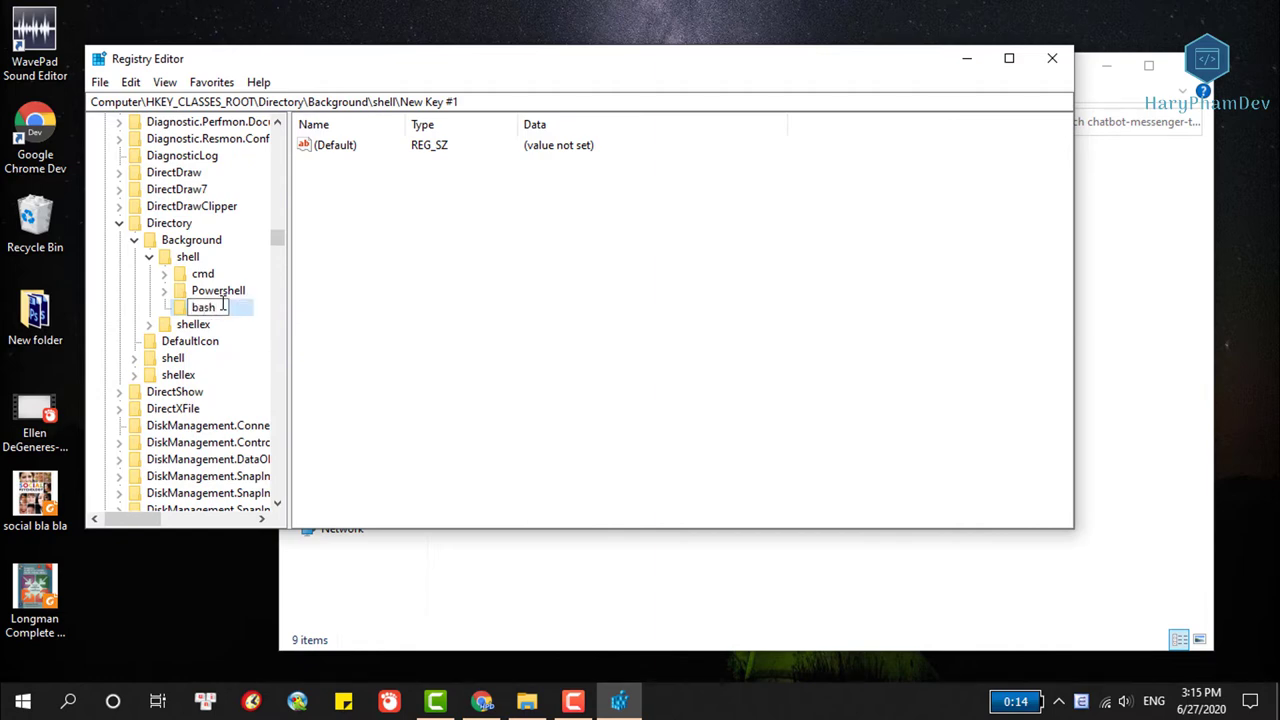
click(337, 313)
Set the bash key's (Default) value data to "Git Bash here".
click(202, 316)
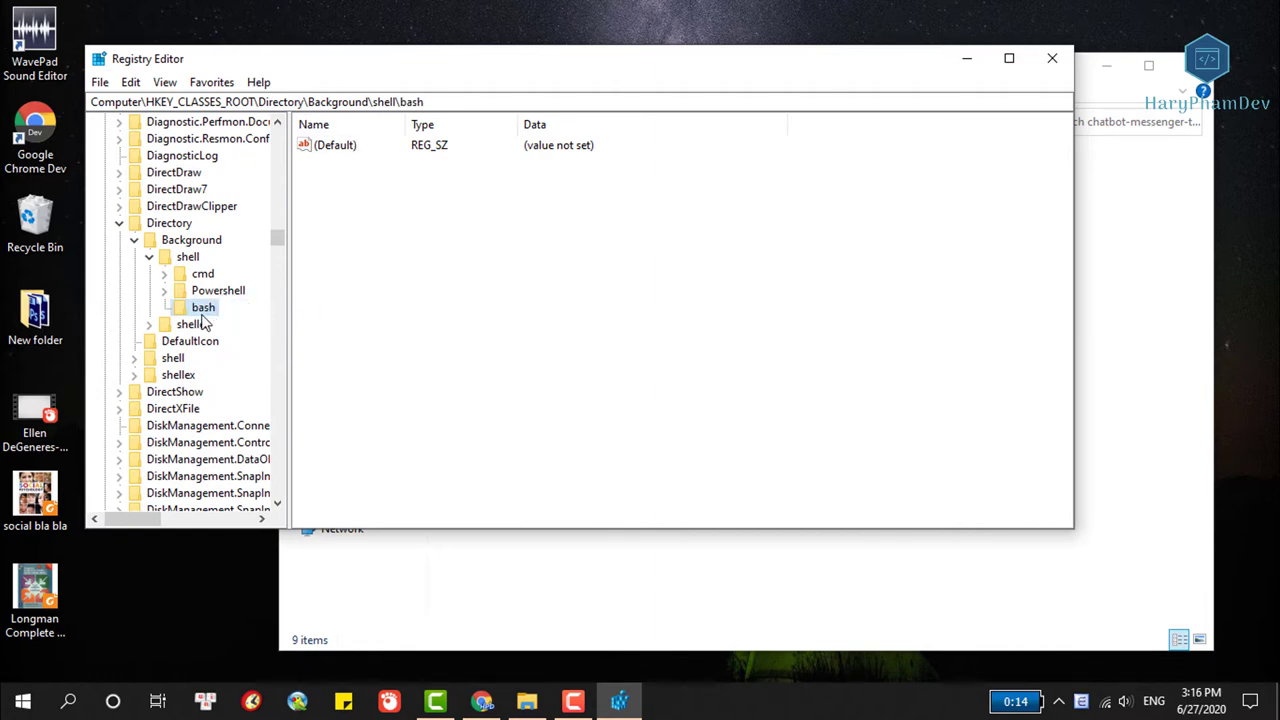
right_click(336, 150)
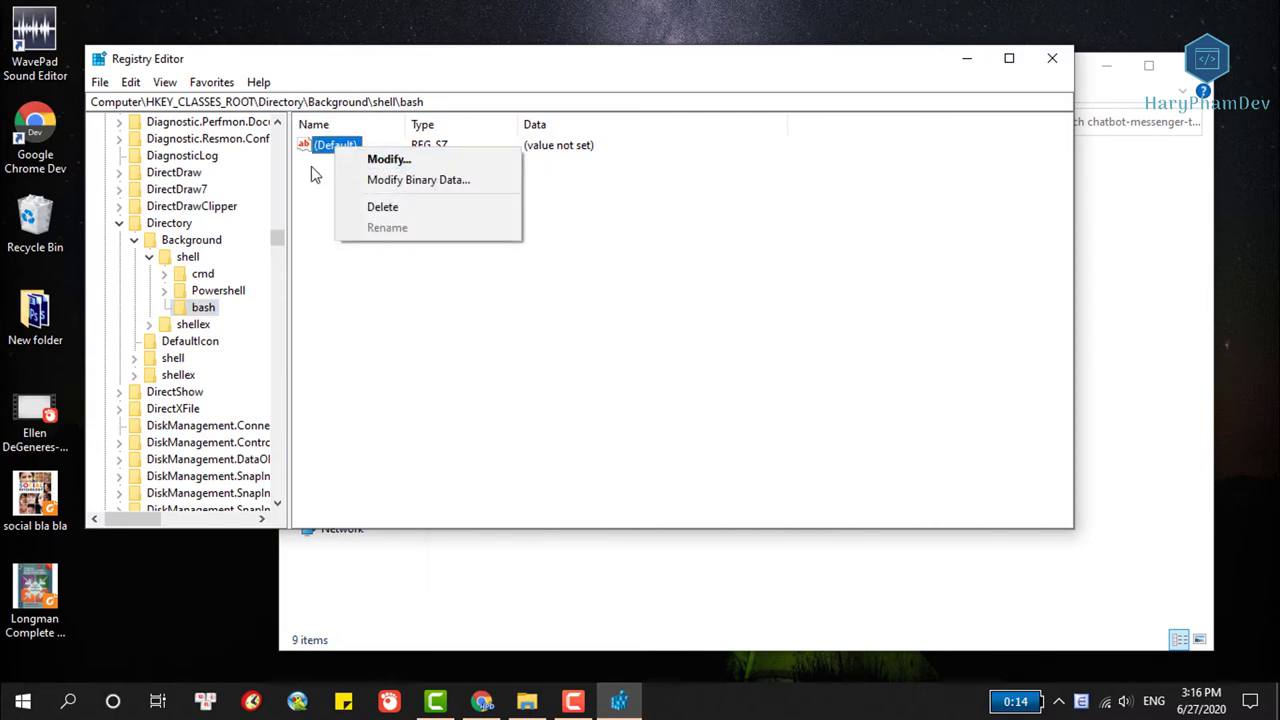
click(313, 167)
double_click(337, 148)
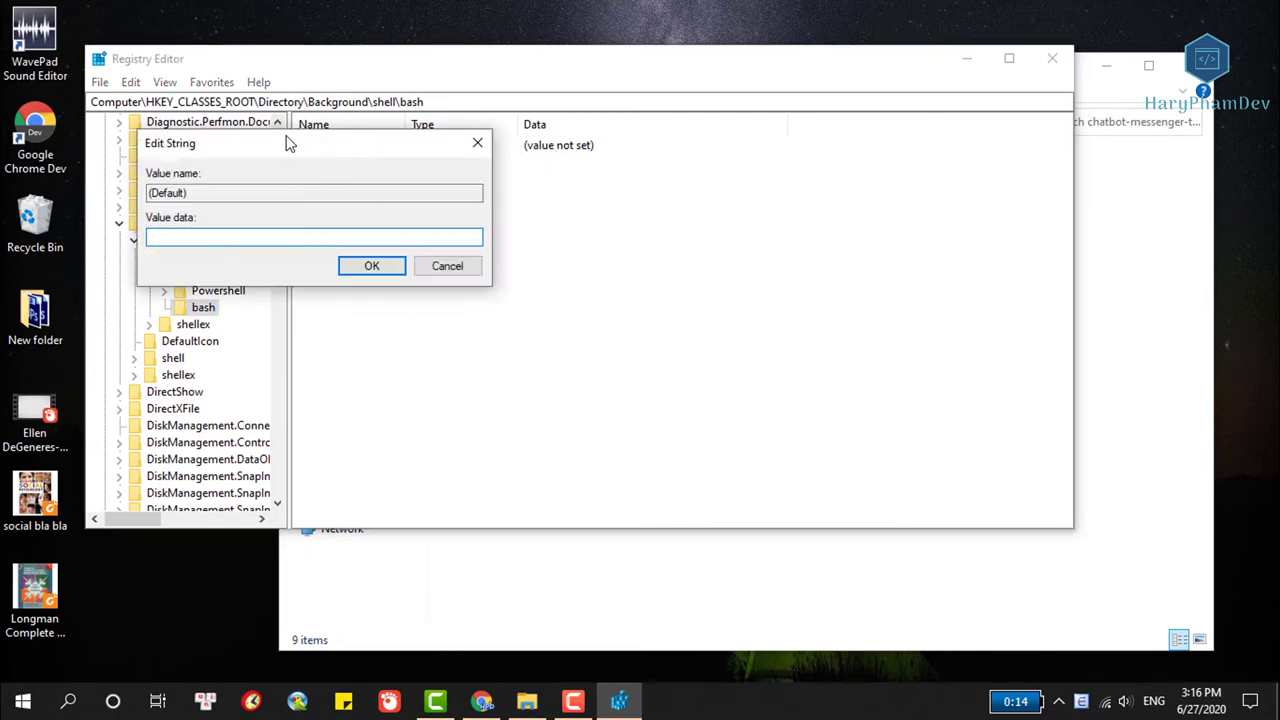
drag(286, 137, 567, 220)
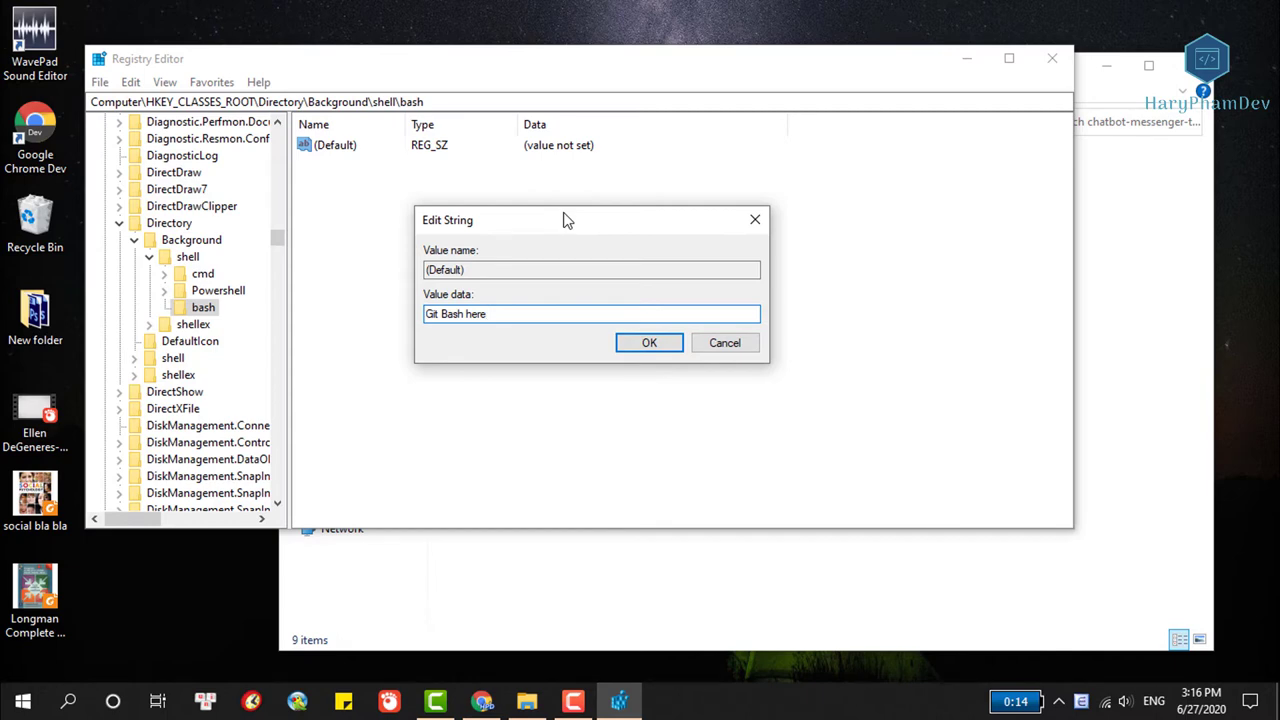
click(661, 345)
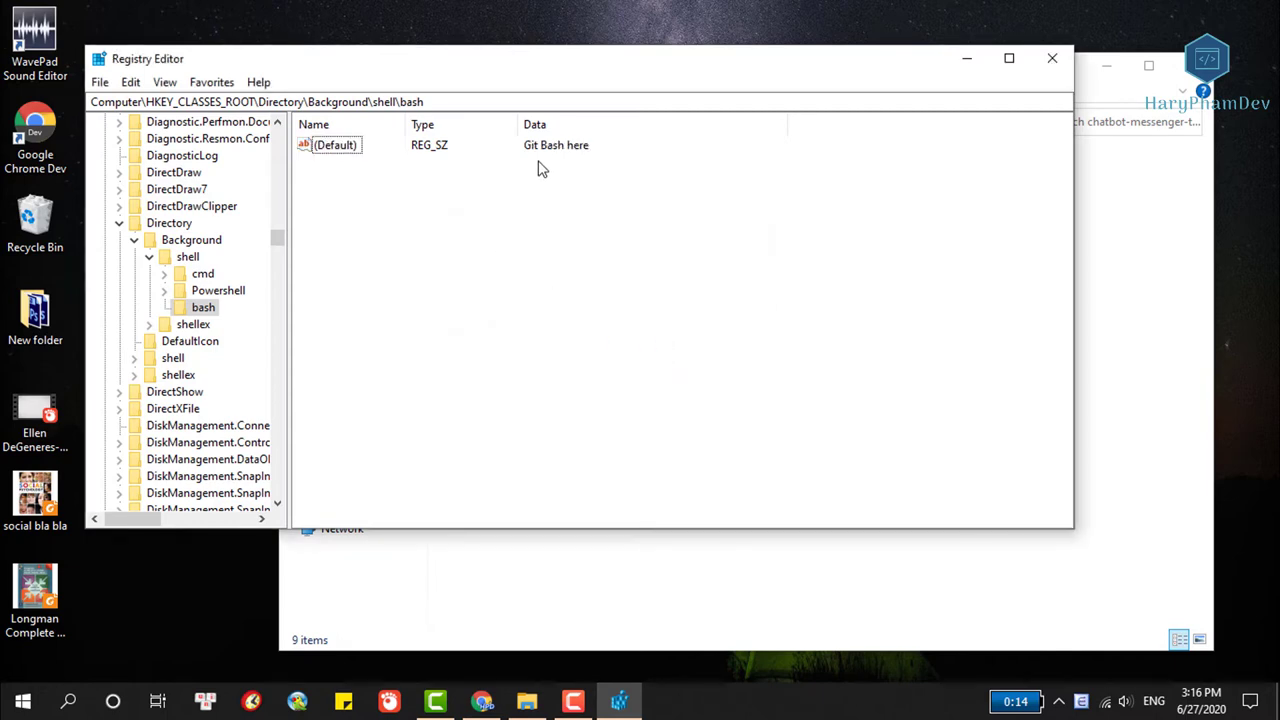
Create a subkey named command under the bash key and select it.
right_click(203, 311)
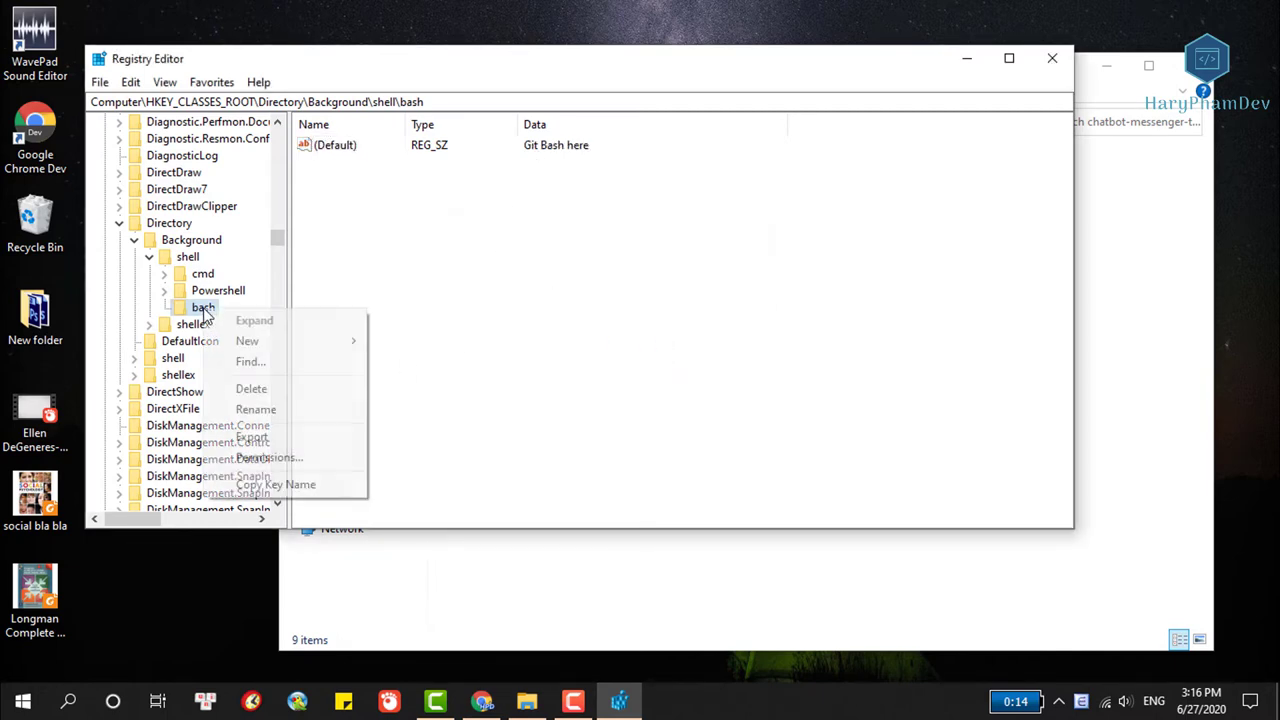
mouse_move(280, 342)
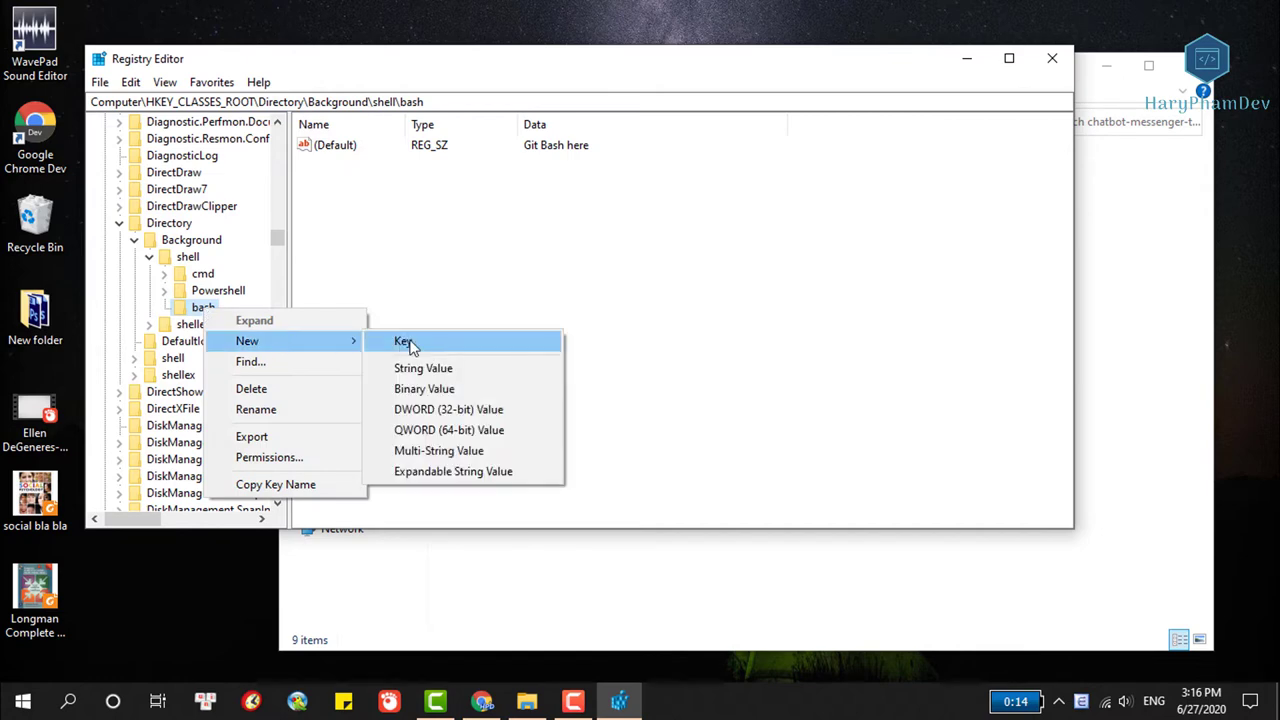
click(404, 342)
key(BackSpace)
text(co)
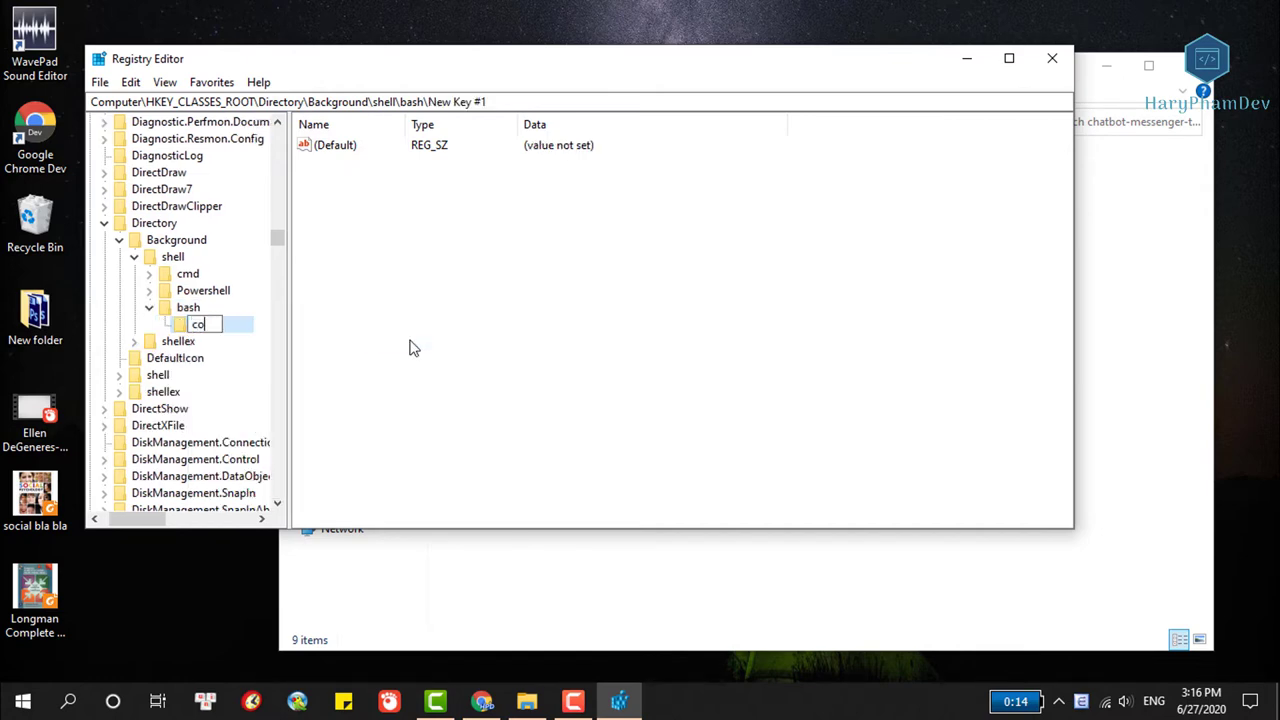
text(mmand)
click(409, 348)
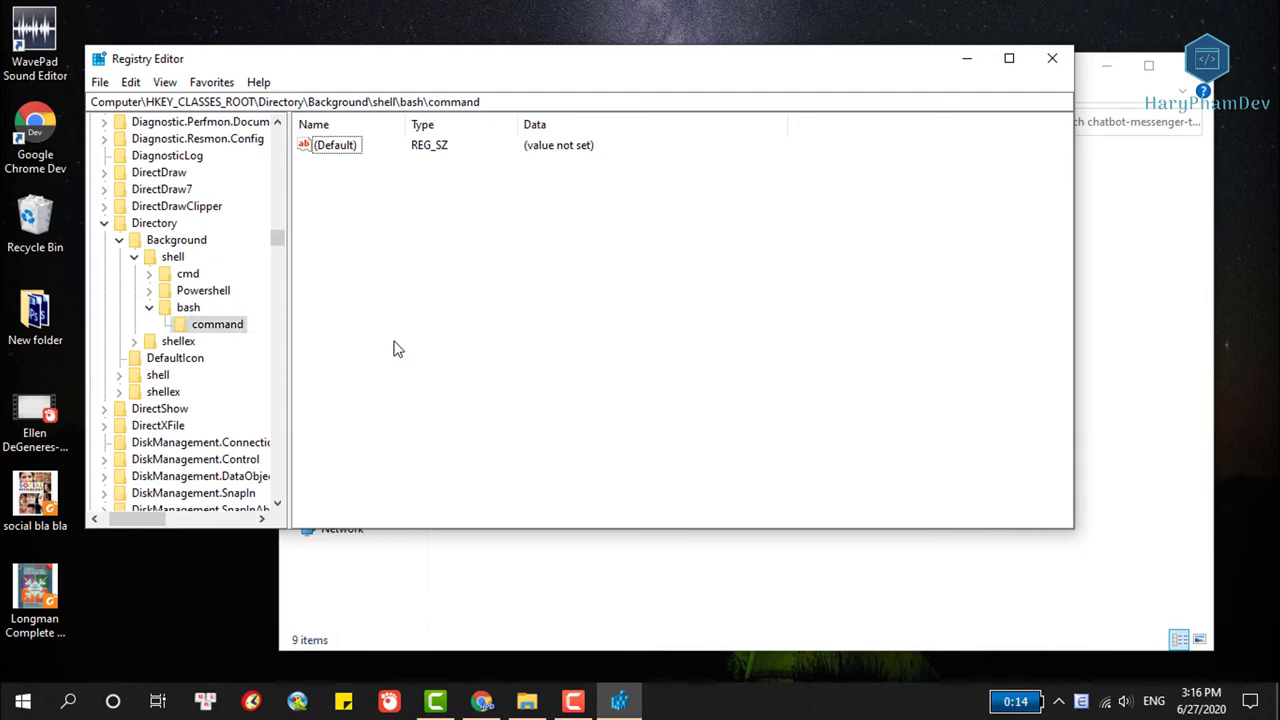
click(205, 331)
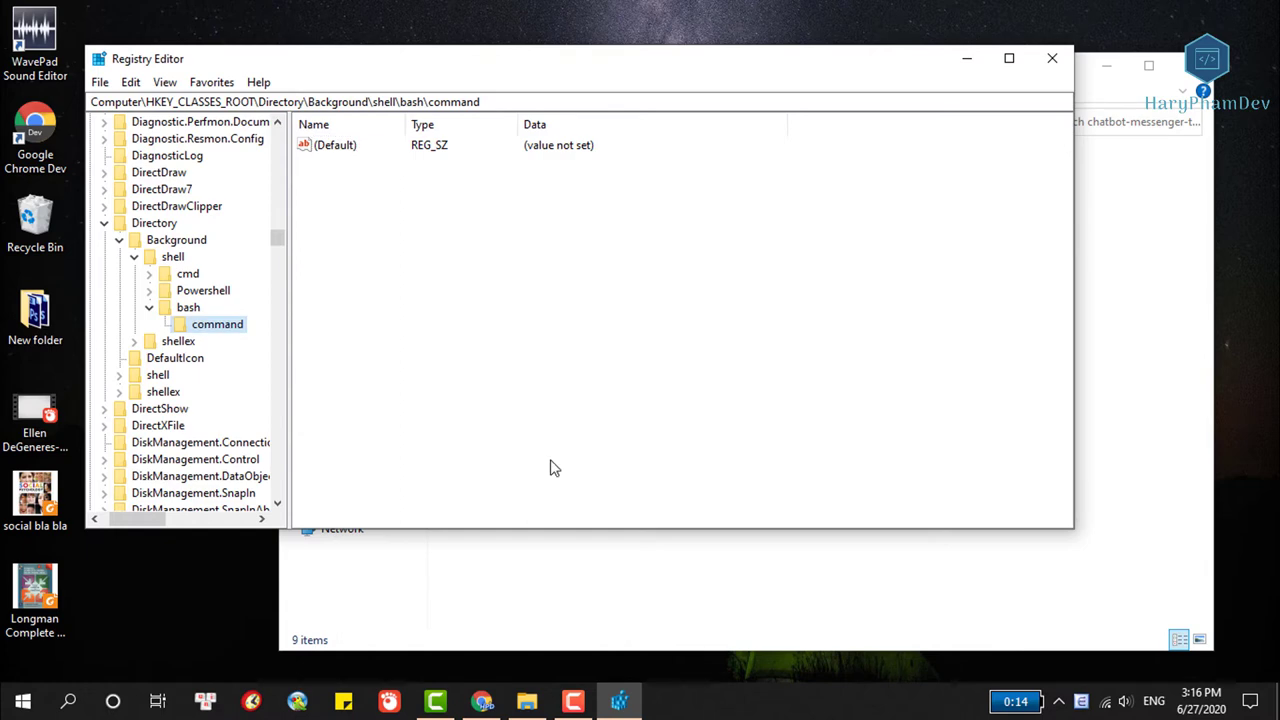
click(68, 700)
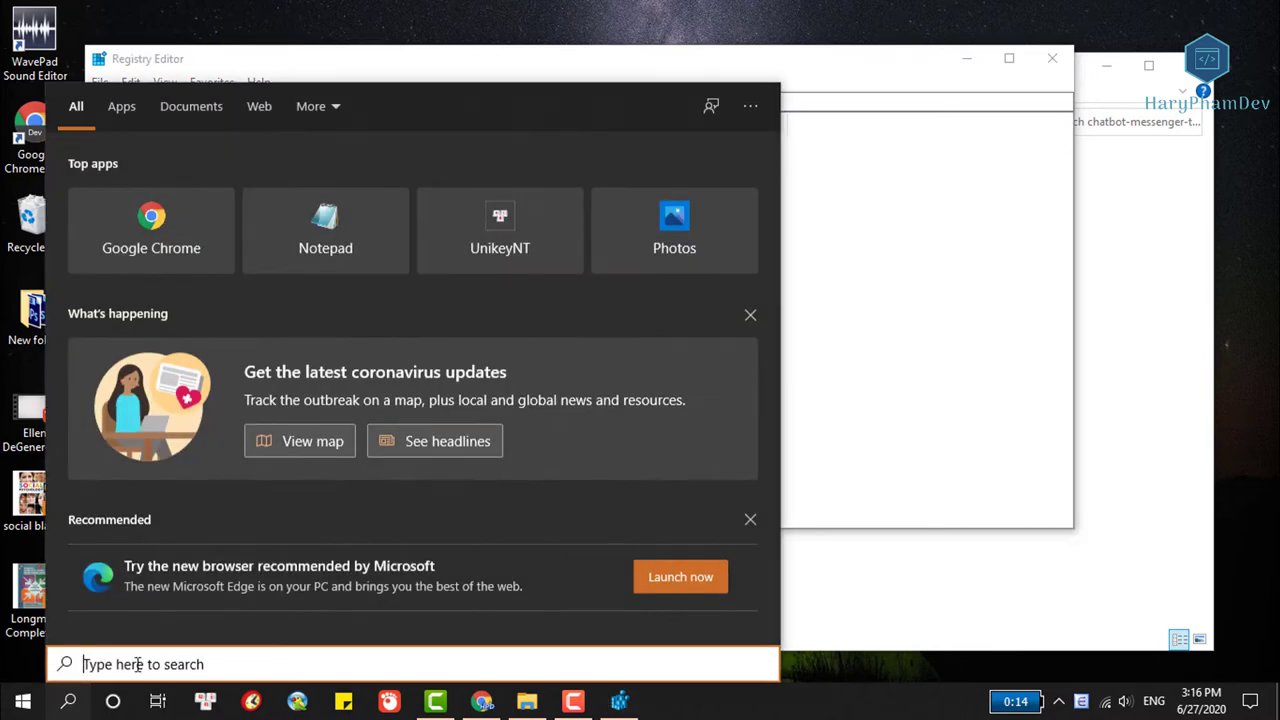
text(gitbash)
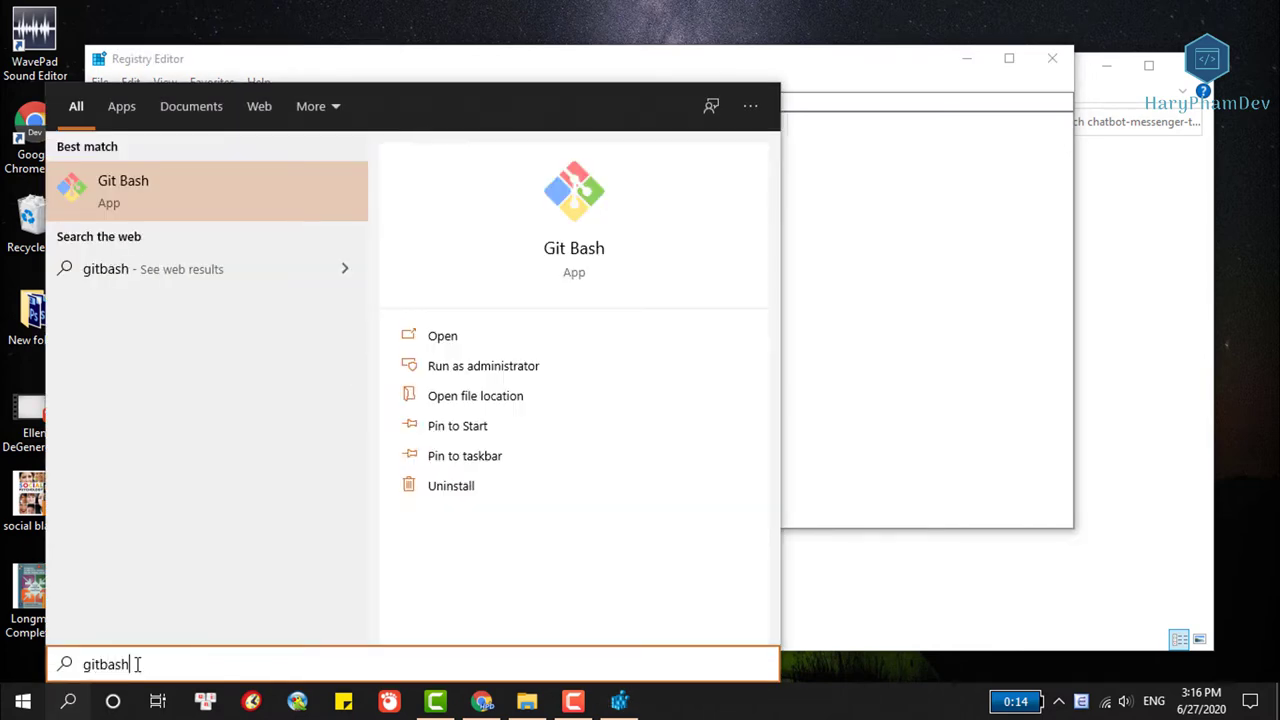
click(68, 700)
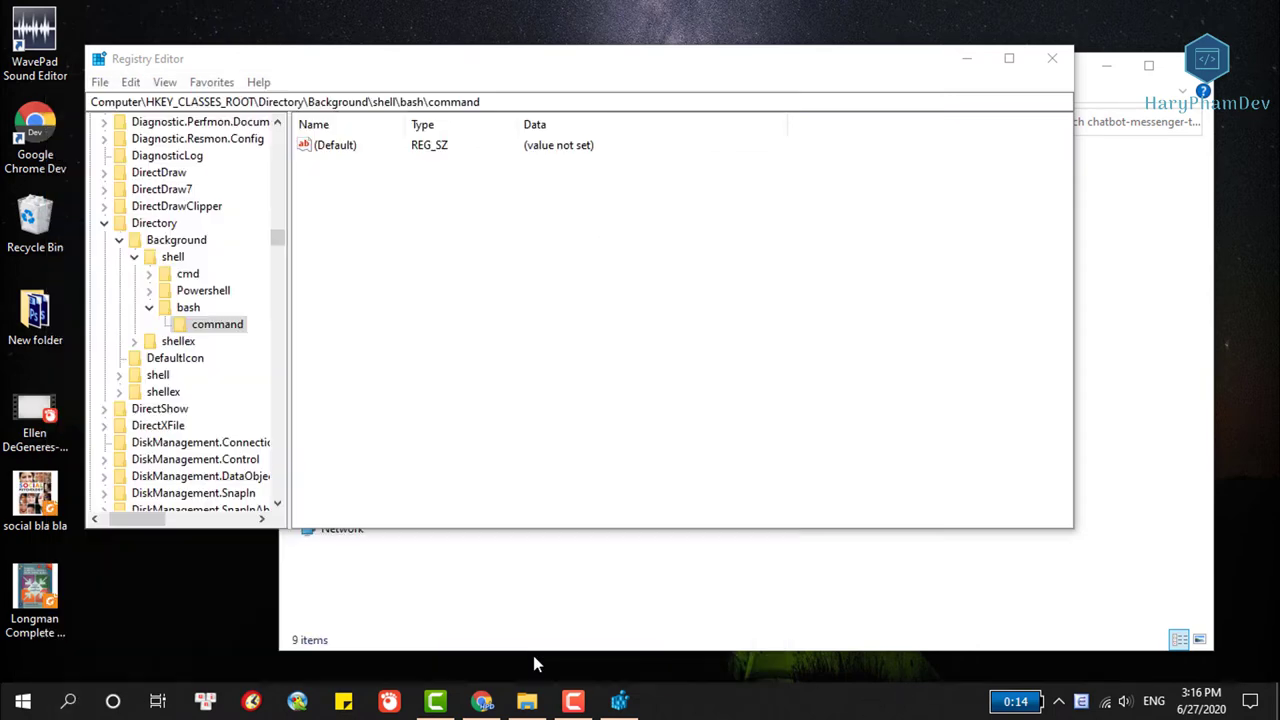
Search Windows for gitbash and open the file location of the Git Bash app in File Explorer.
click(30, 704)
text(git)
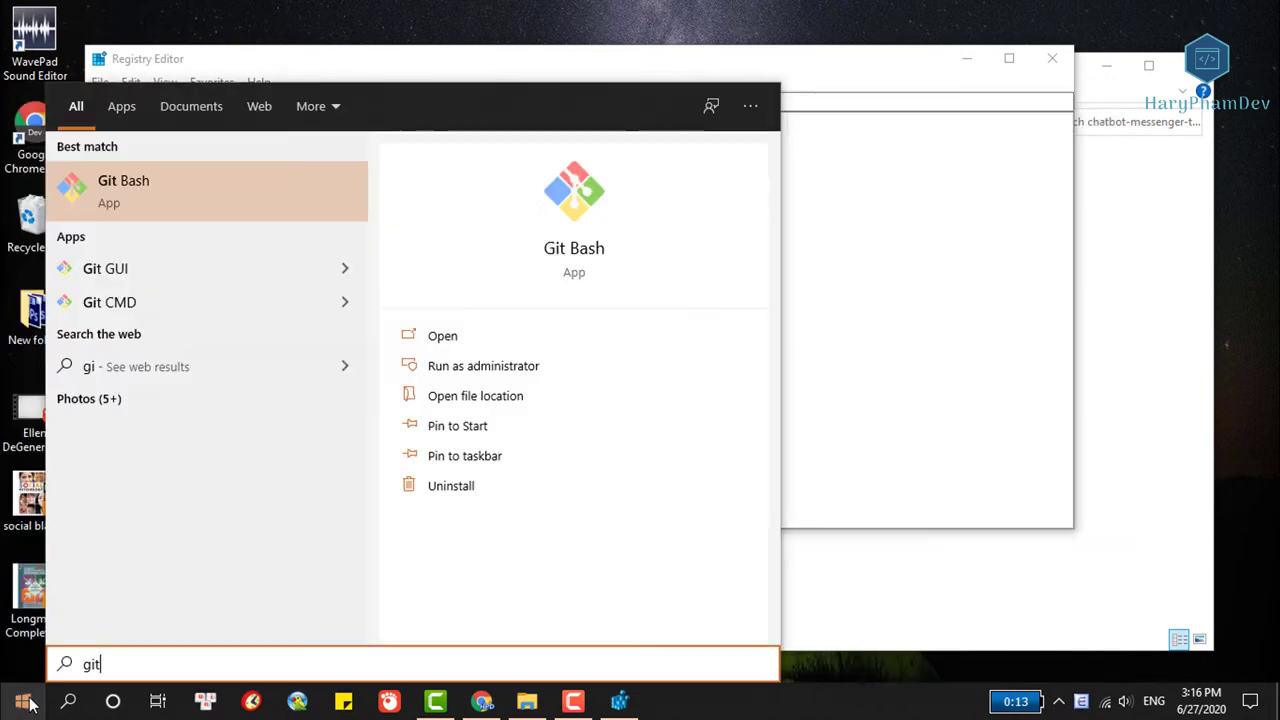
text(bash)
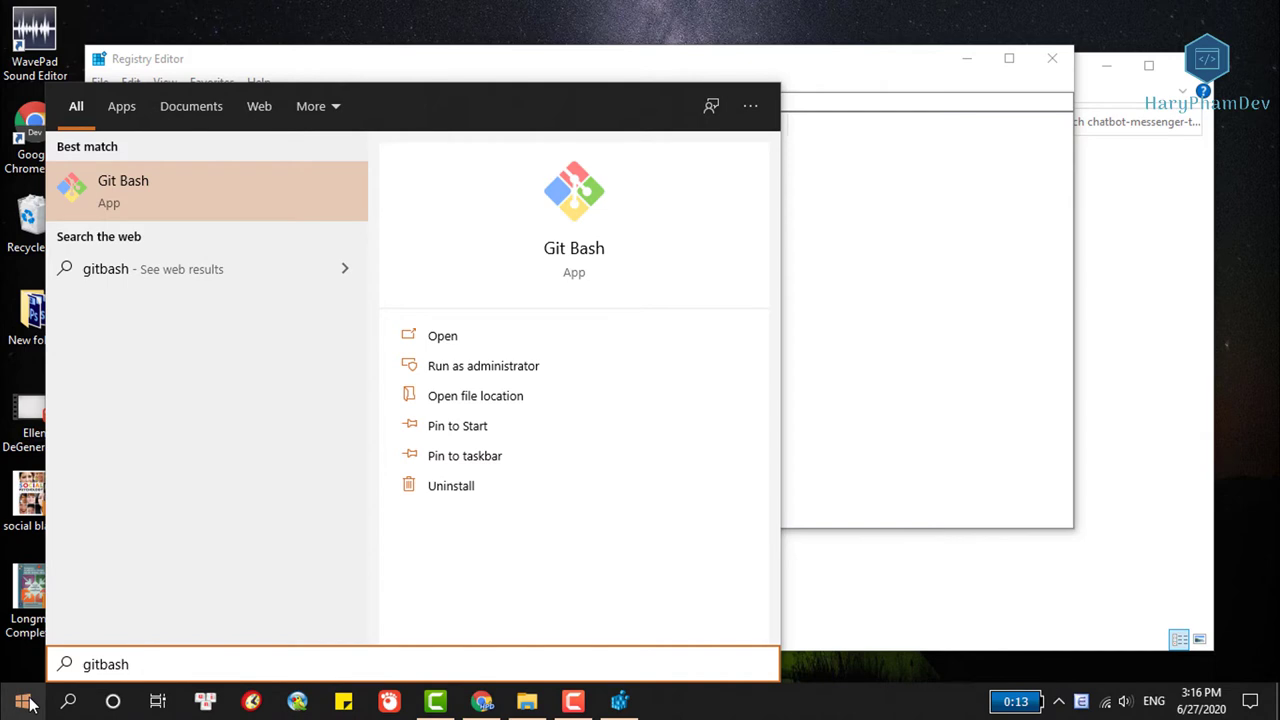
right_click(188, 196)
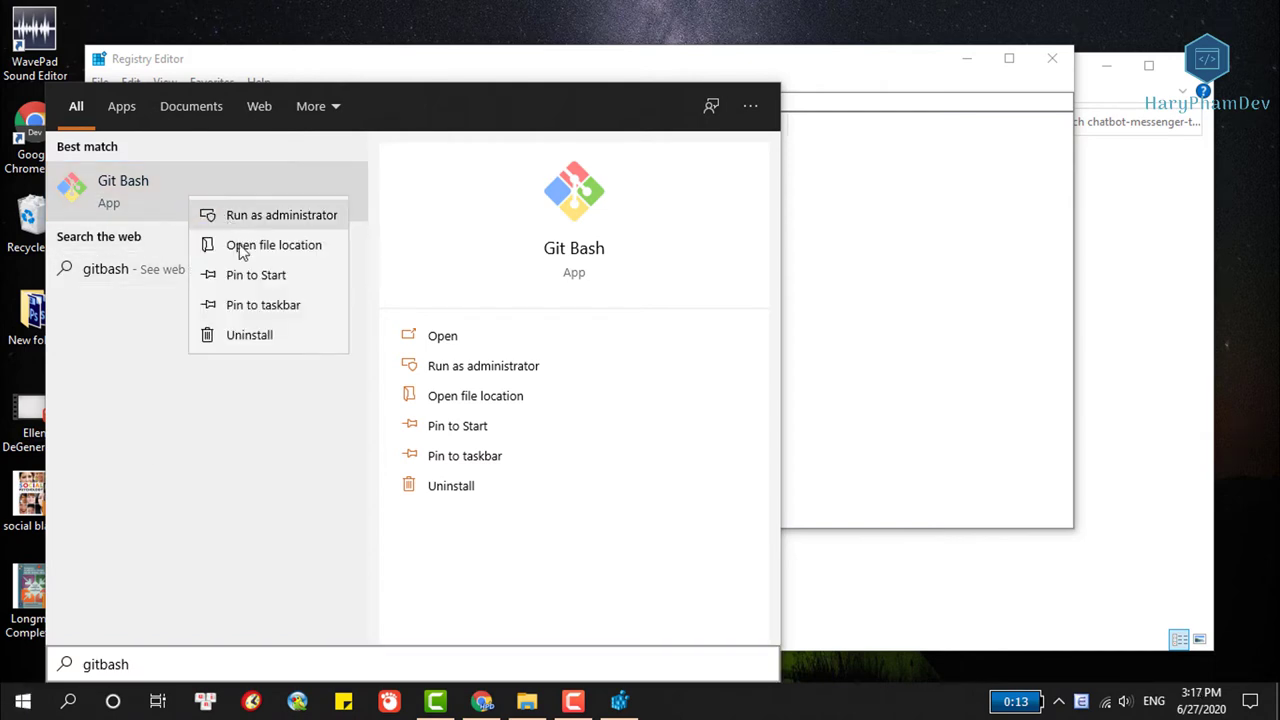
click(268, 246)
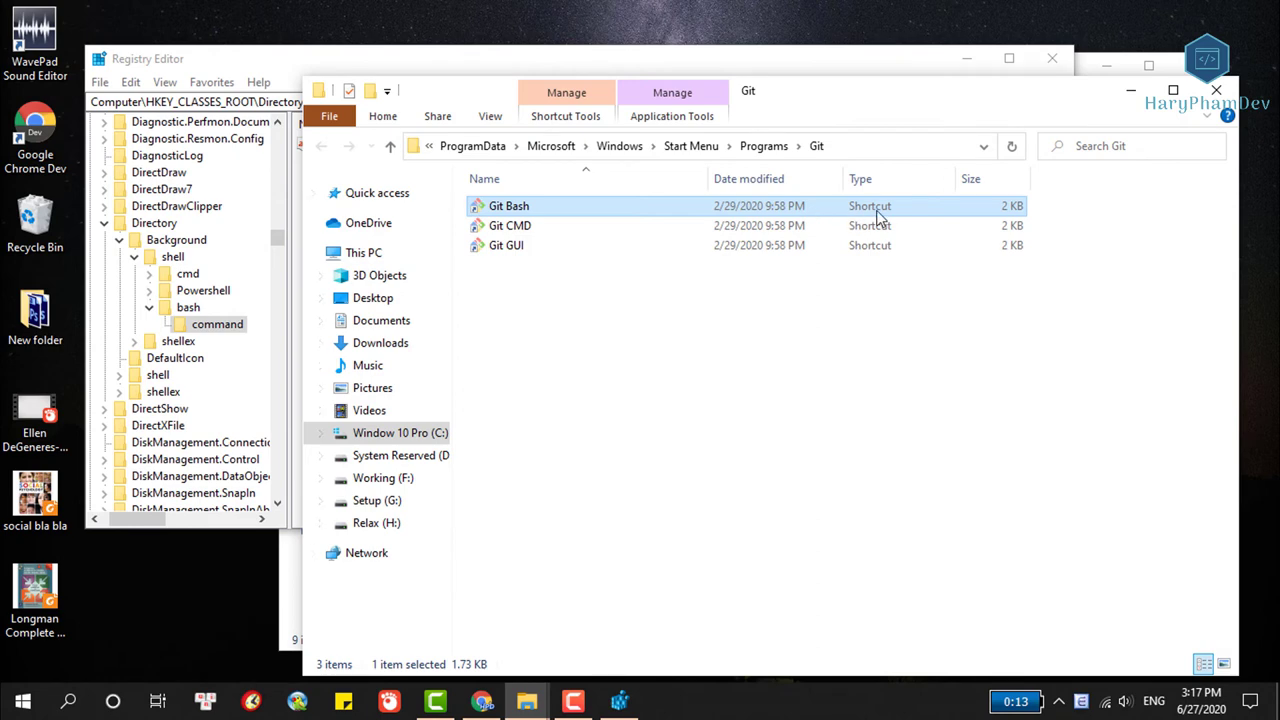
Open the file location that the Git Bash shortcut points to.
click(657, 318)
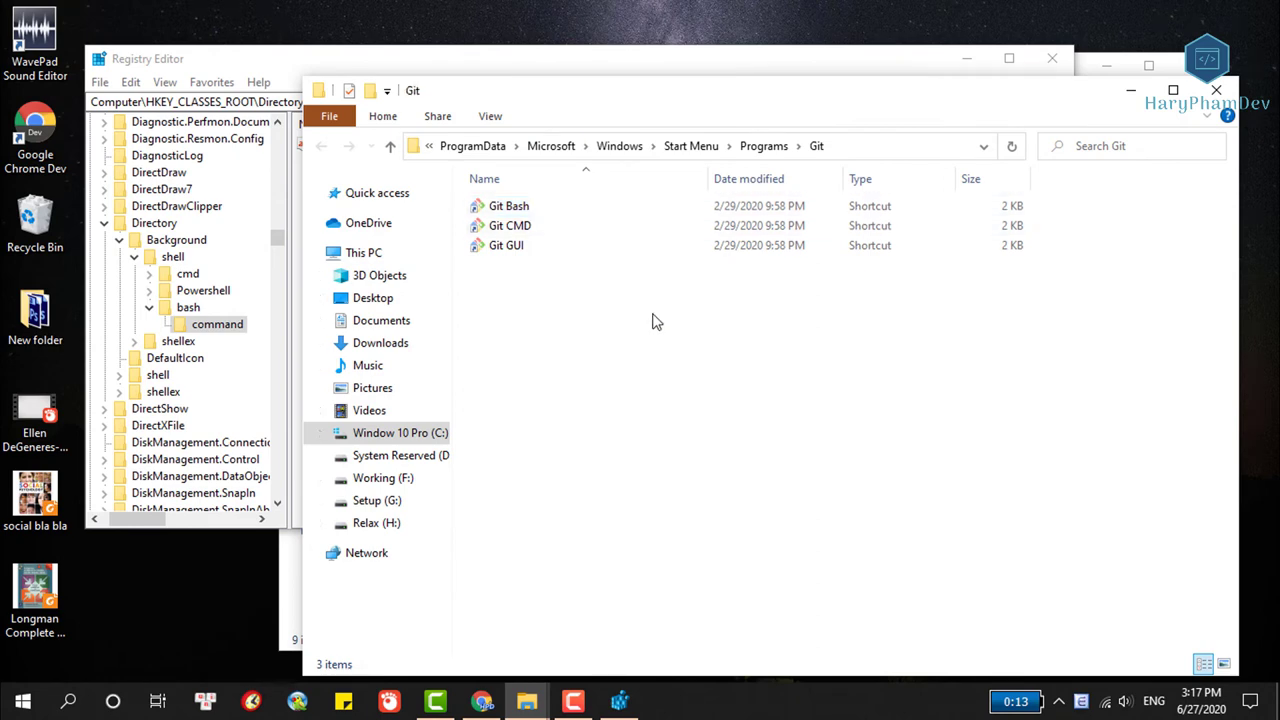
right_click(519, 210)
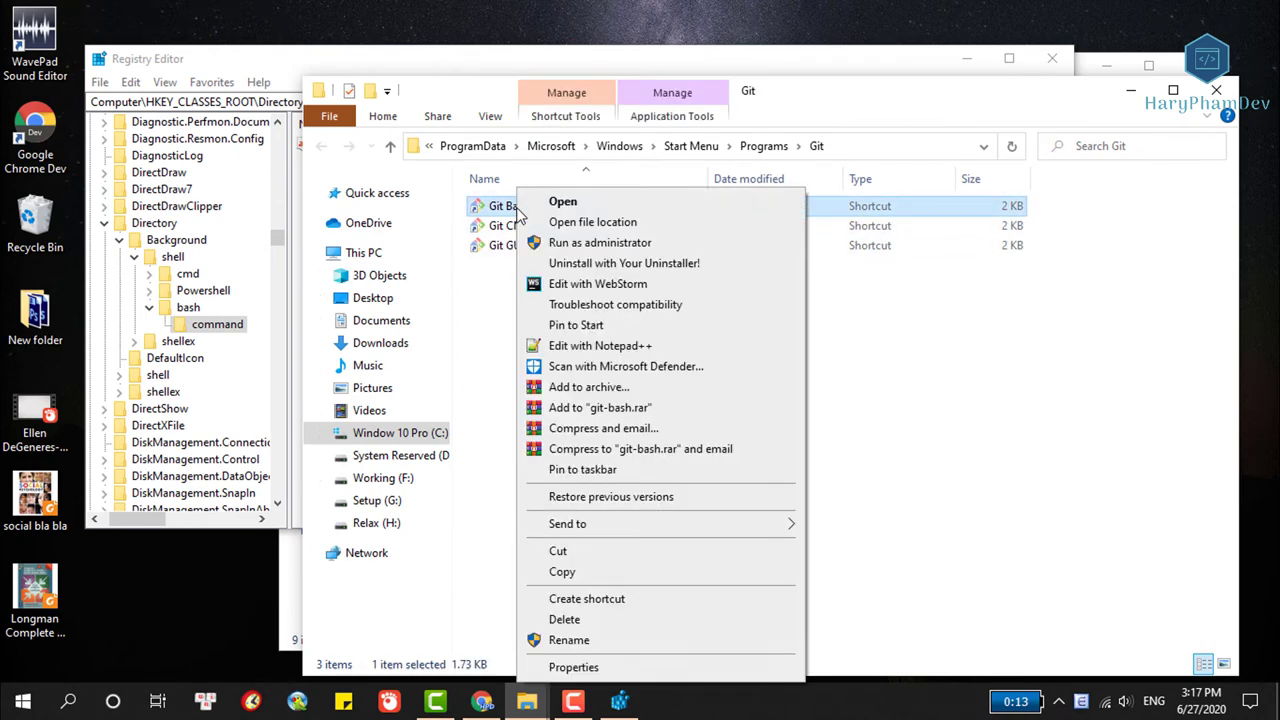
click(645, 226)
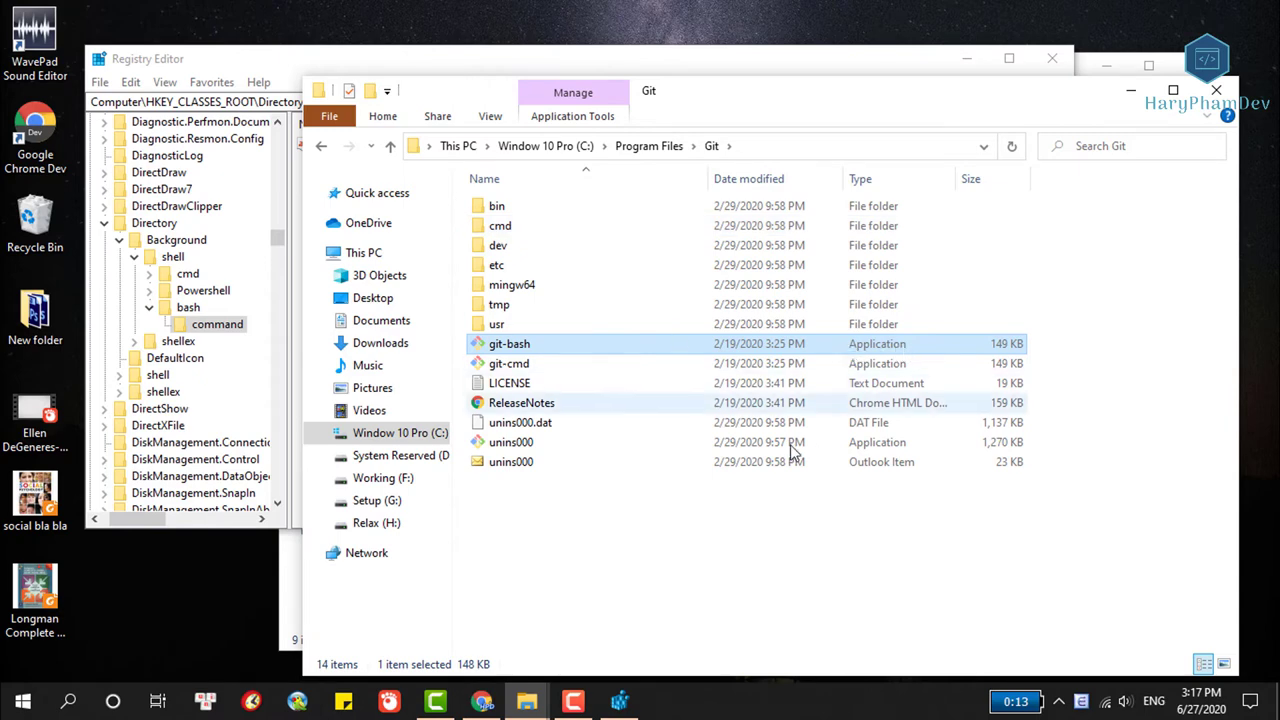
Build the full path C:\Program Files\Git\git-bash.exe from the Git folder's address and copy it.
click(697, 145)
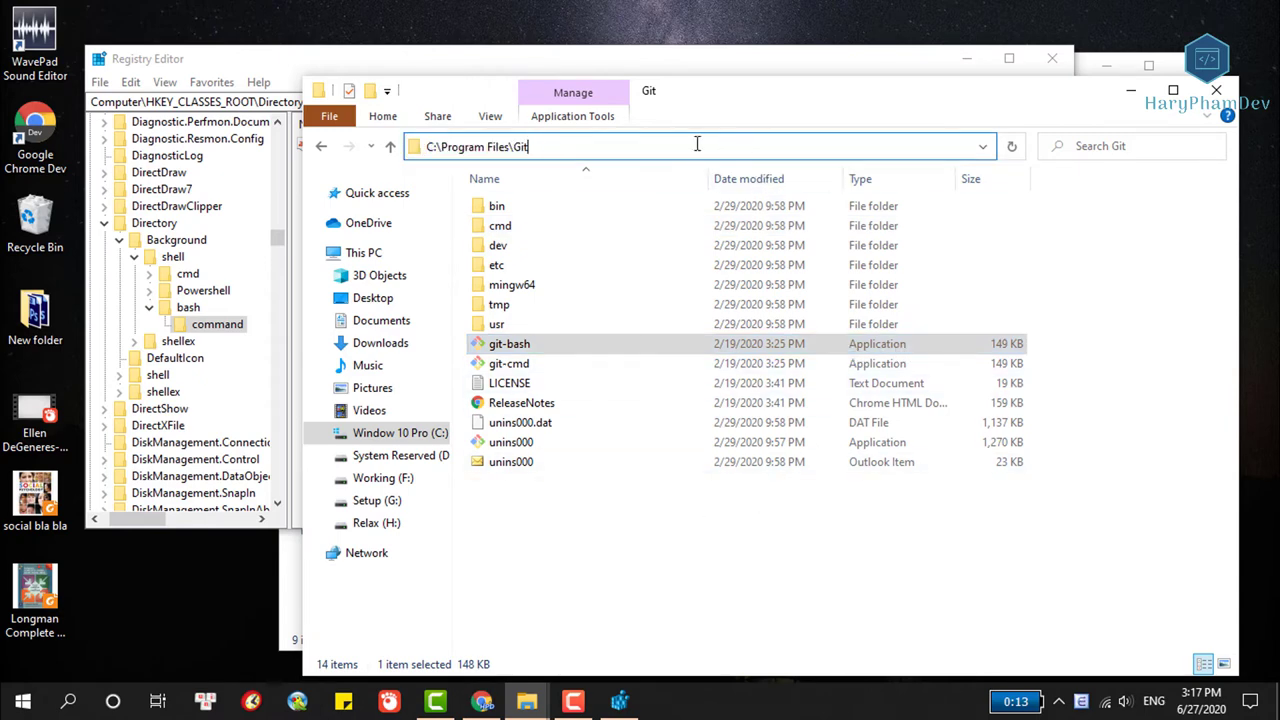
text(\git-bash.e)
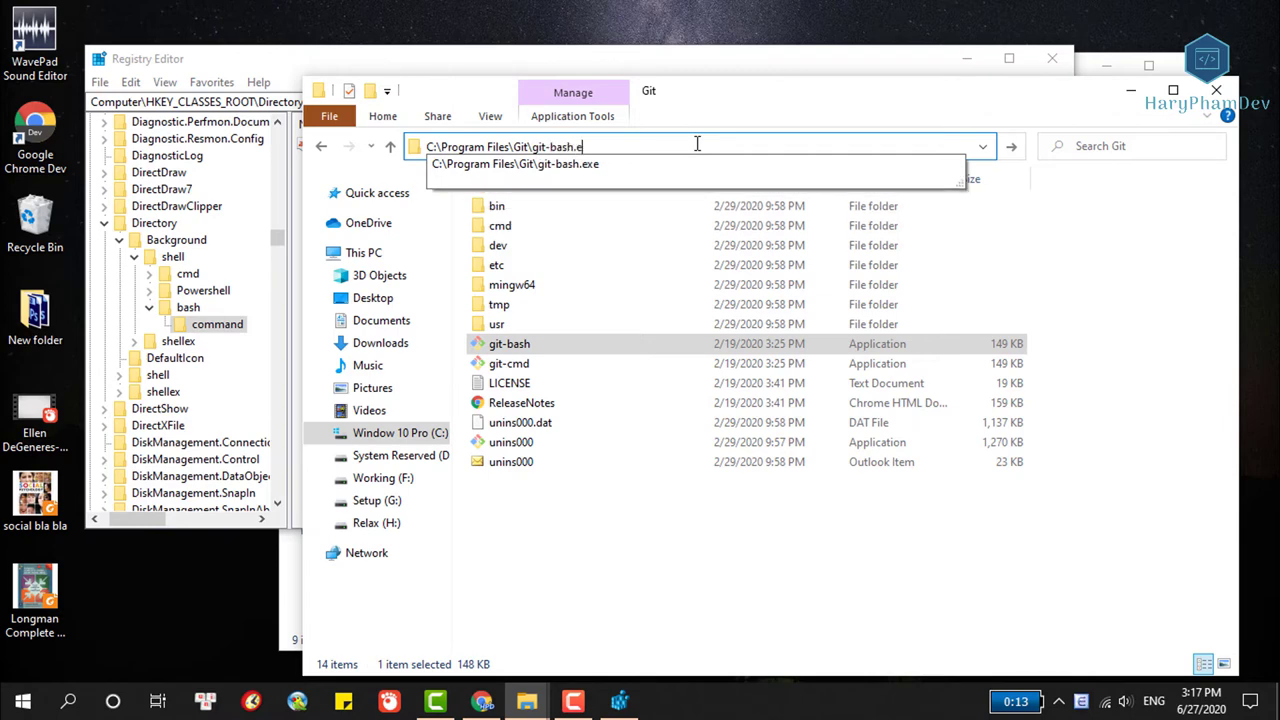
text(xe)
drag(592, 146, 432, 148)
right_click(463, 152)
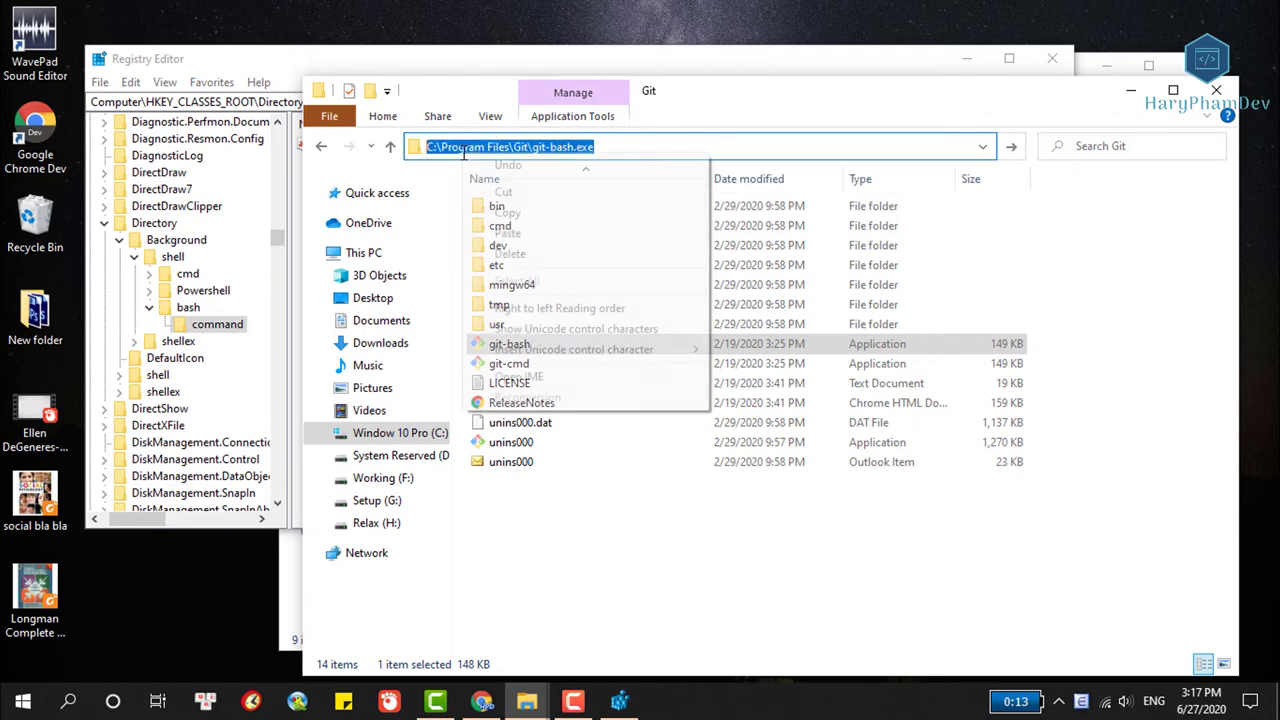
click(503, 212)
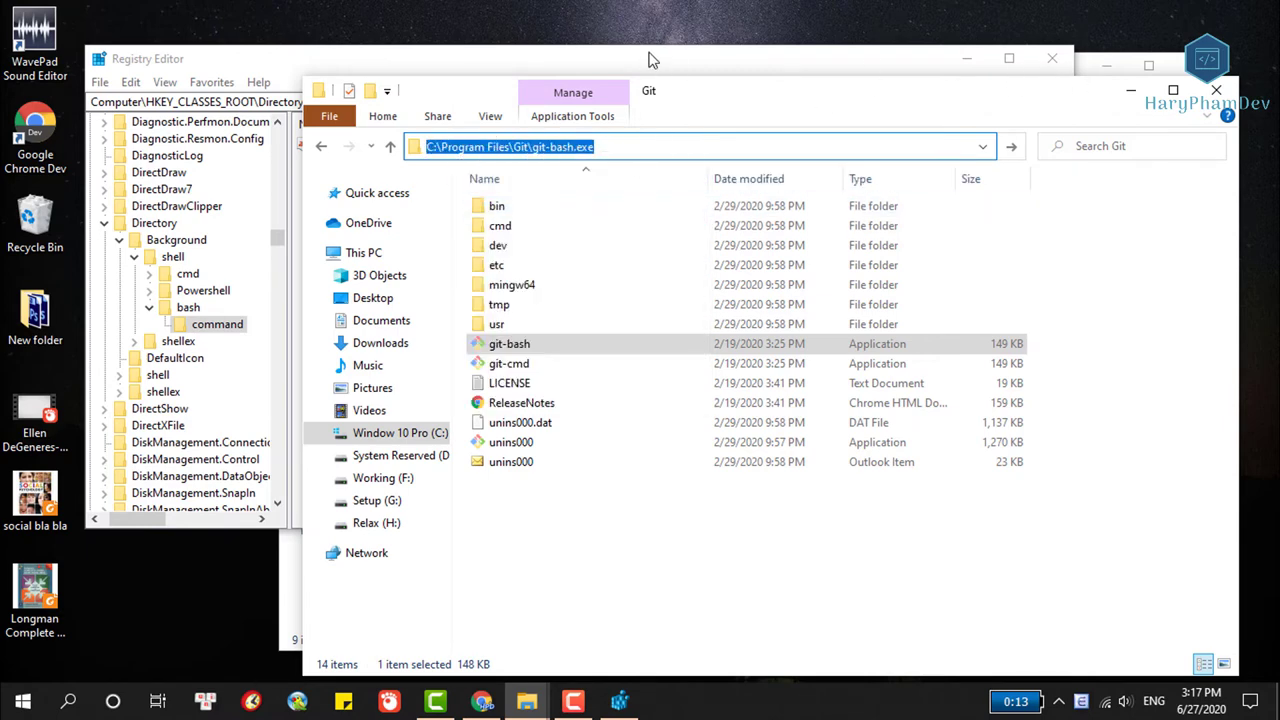
Switch to Registry Editor and set the command key's (Default) value data to the copied path C:\Program Files\Git\git-bash.exe.
click(648, 60)
click(438, 222)
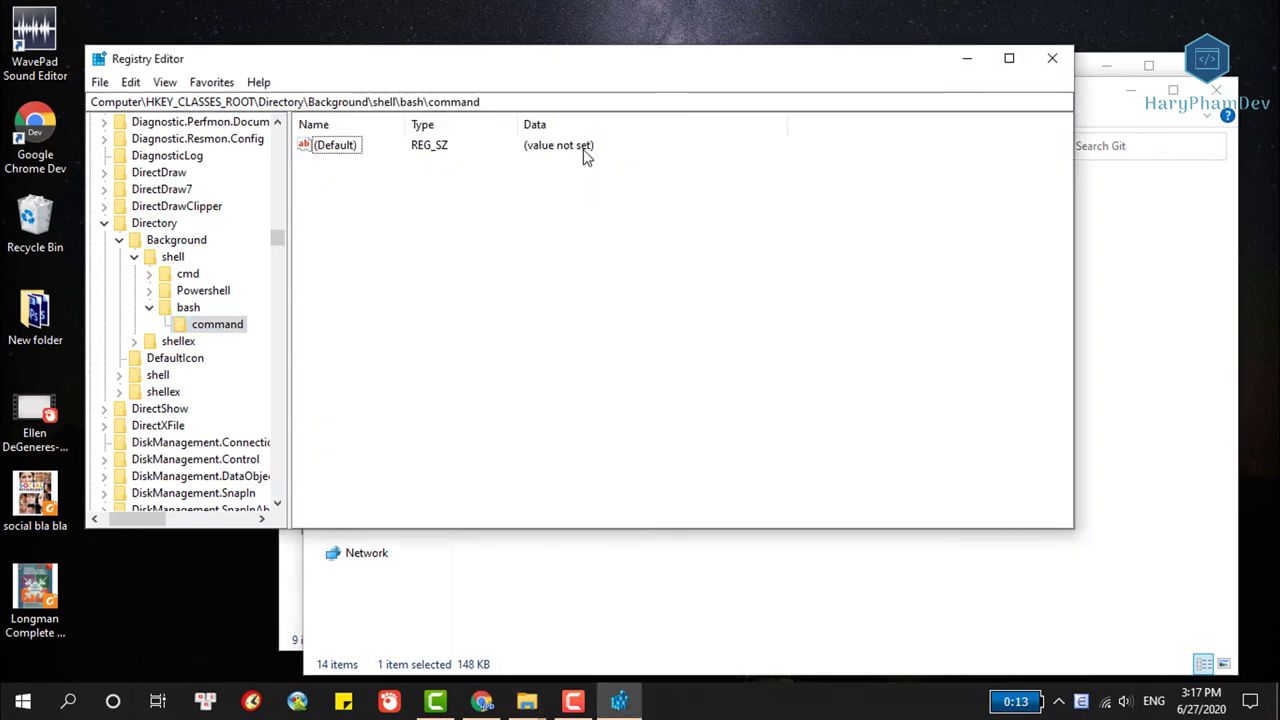
double_click(337, 147)
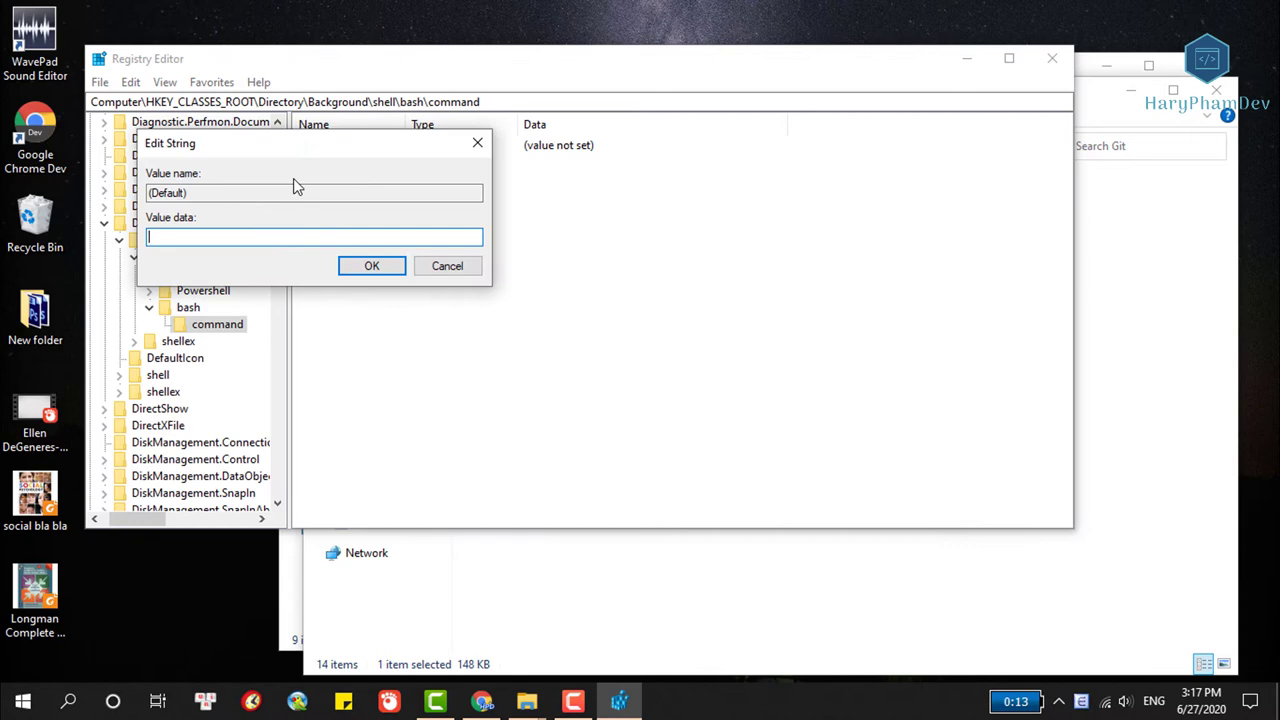
right_click(224, 232)
click(267, 313)
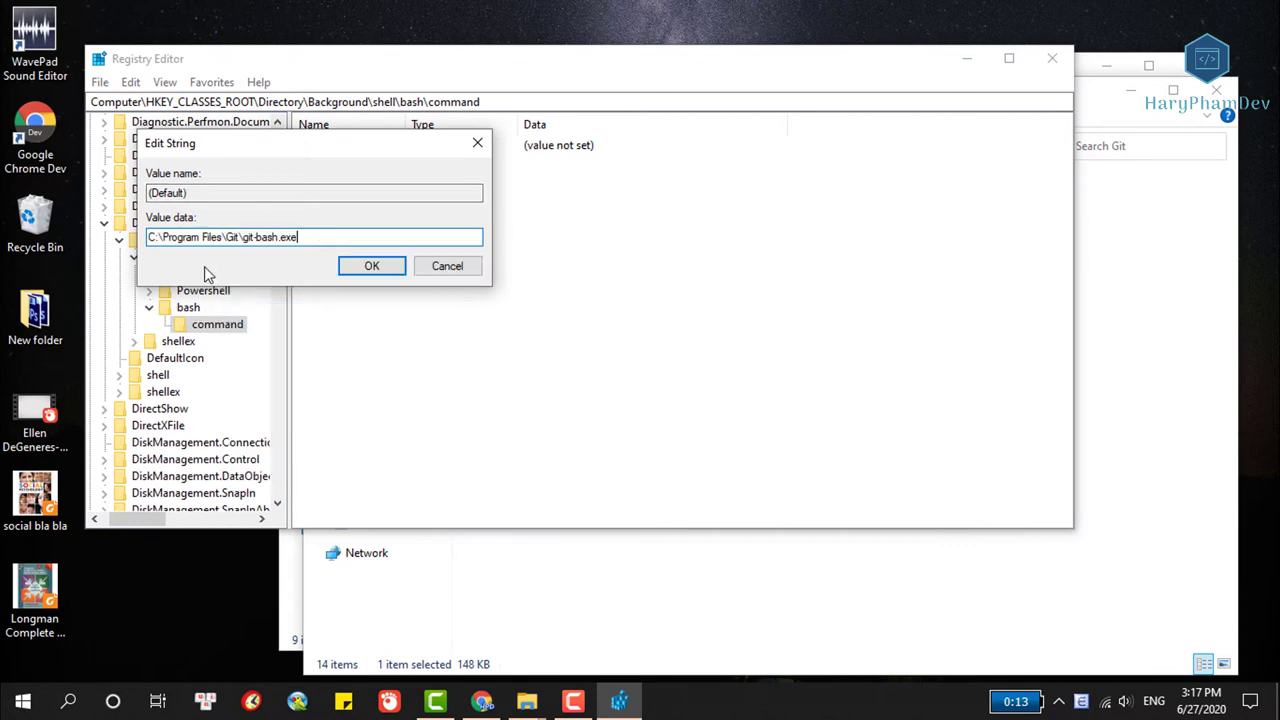
click(369, 266)
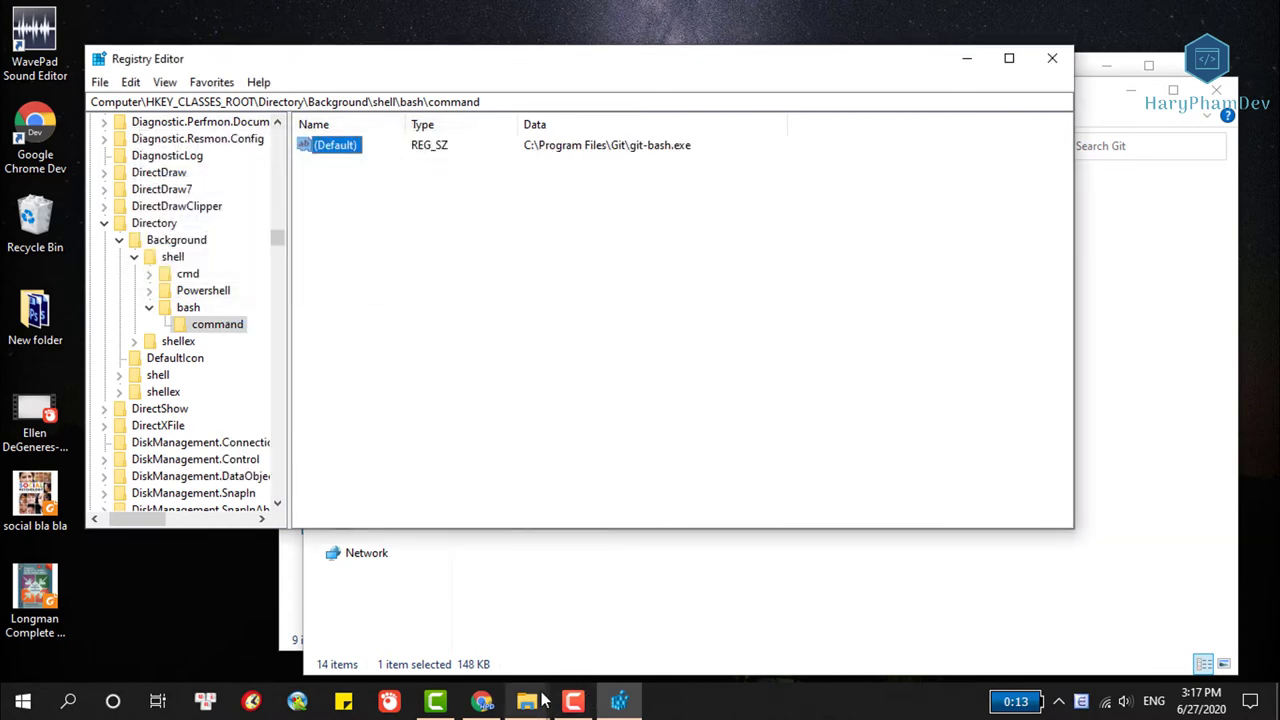
Test the Git Bash here entry in the chatbot-messenger-tech-shop folder by running git status, close the terminal and check the folder's context menu again.
mouse_move(527, 701)
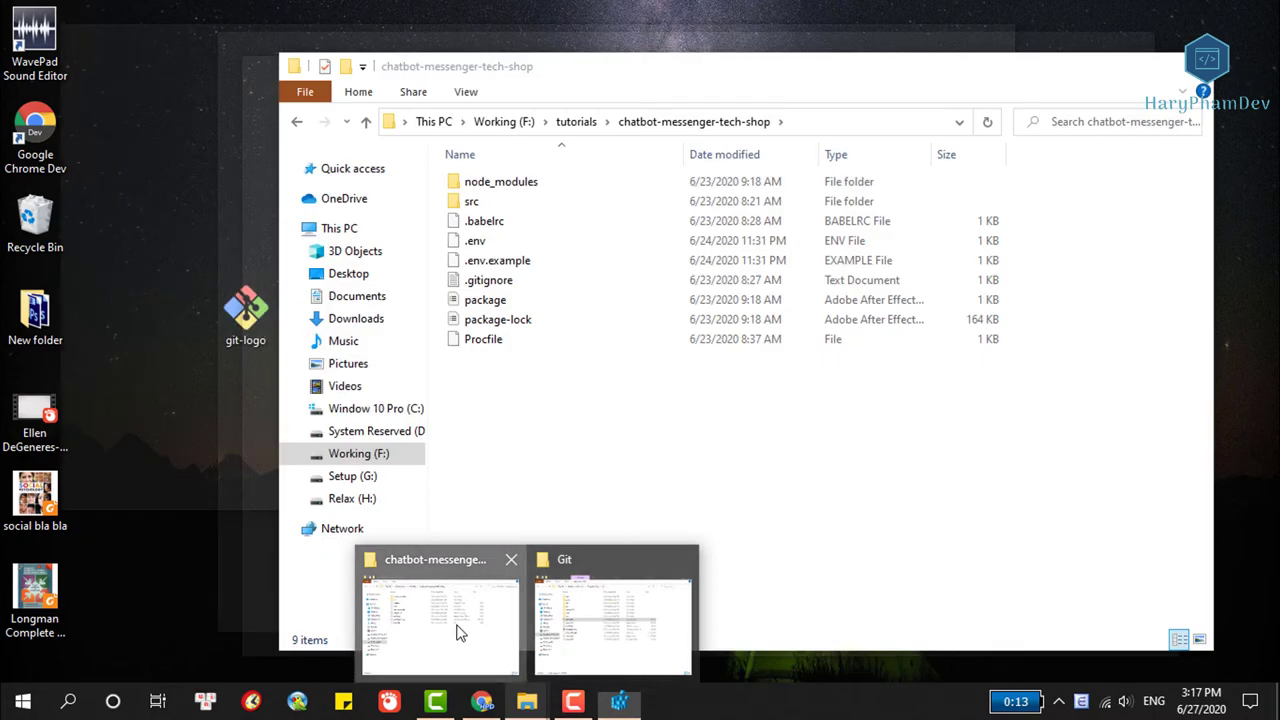
click(459, 632)
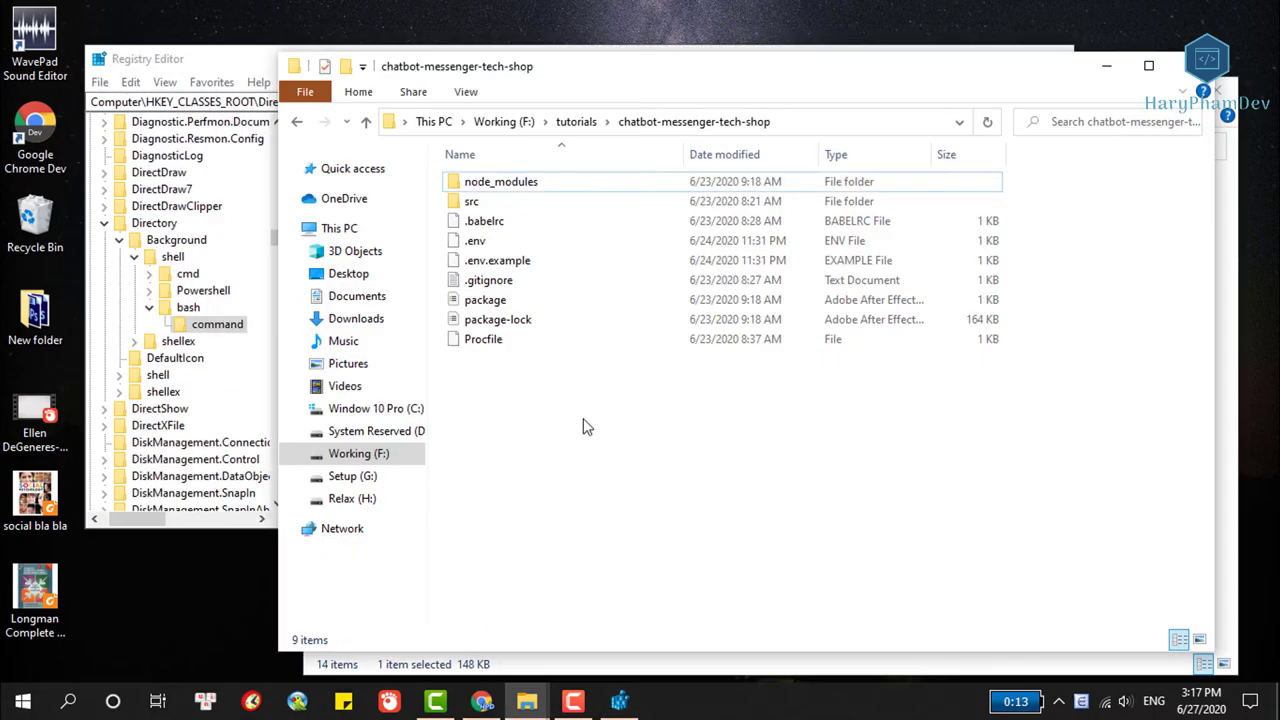
right_click(583, 418)
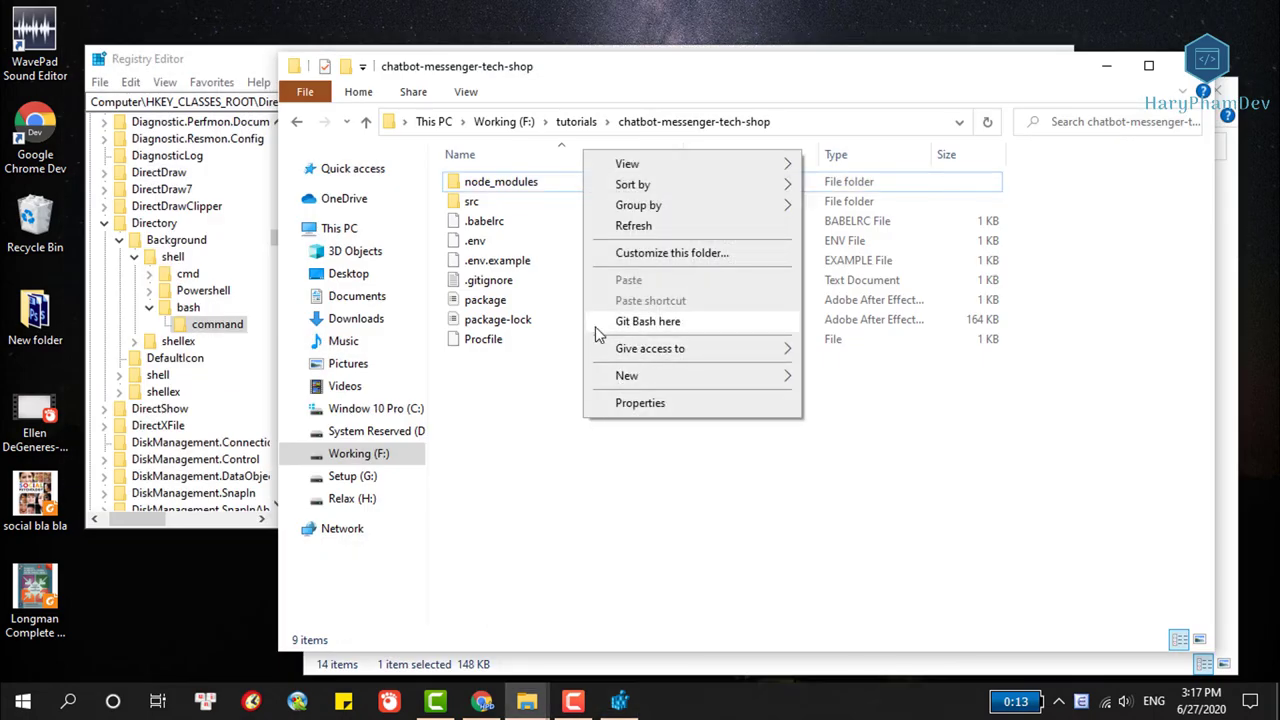
click(658, 324)
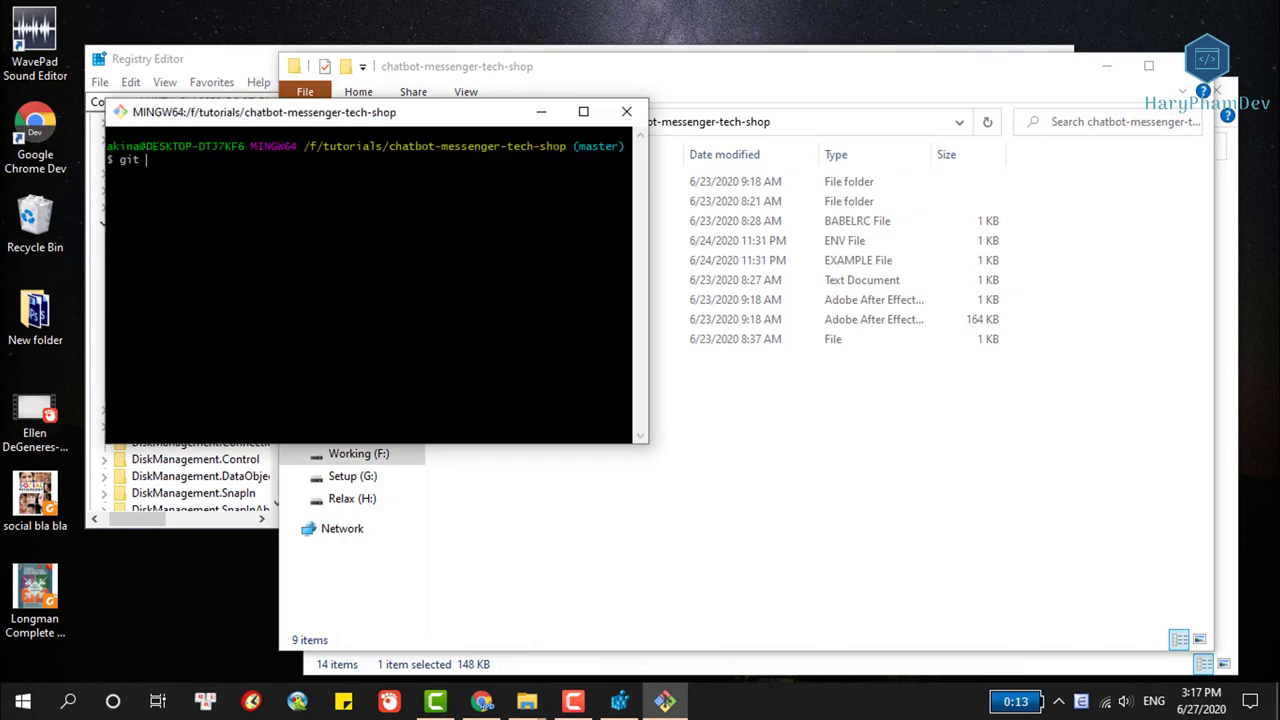
text(git status)
key(Return)
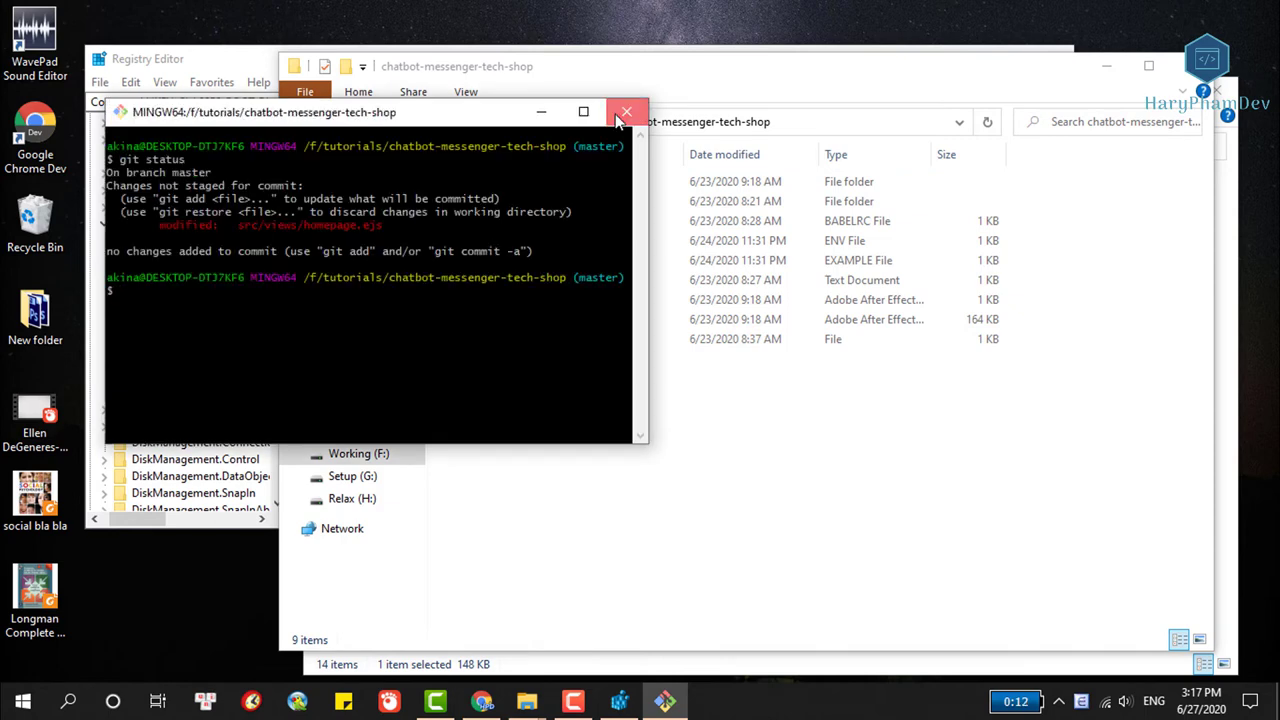
click(626, 111)
right_click(598, 431)
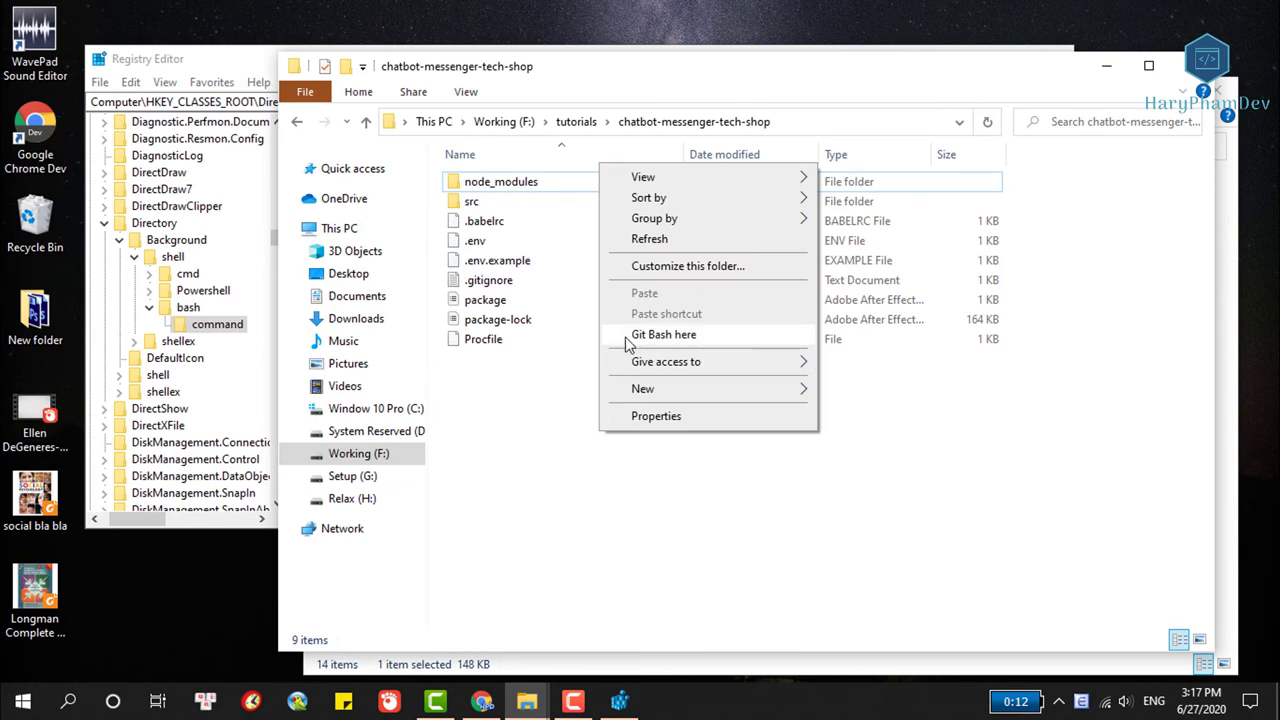
Copy the git-logo icon from the desktop into C:\Program Files\Git with administrator permission and refresh the folder.
click(1106, 65)
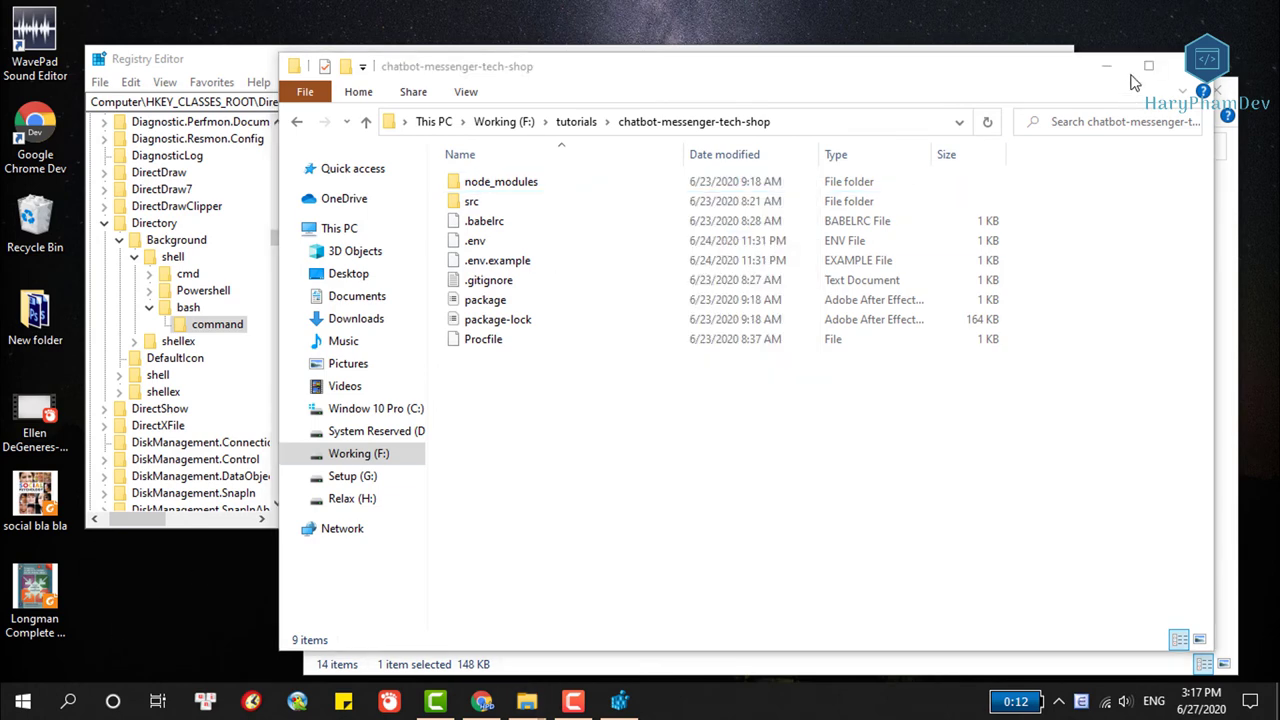
click(1106, 65)
click(968, 58)
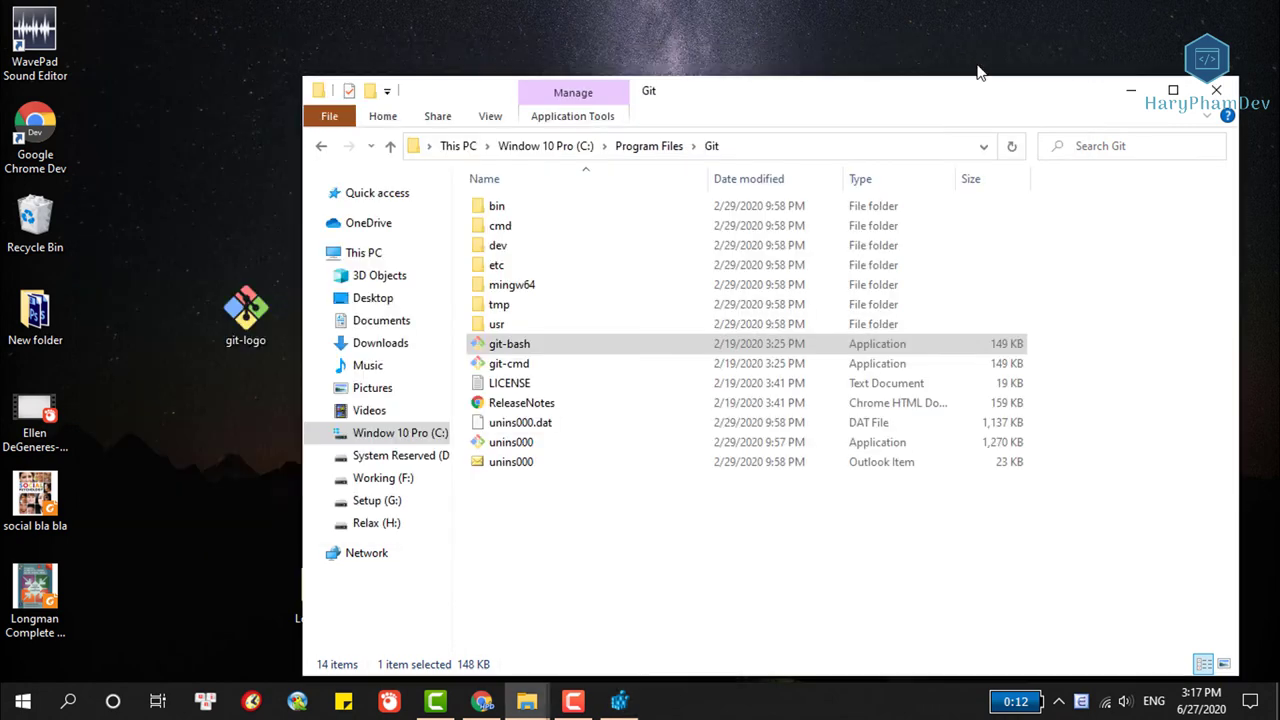
click(252, 330)
right_click(255, 327)
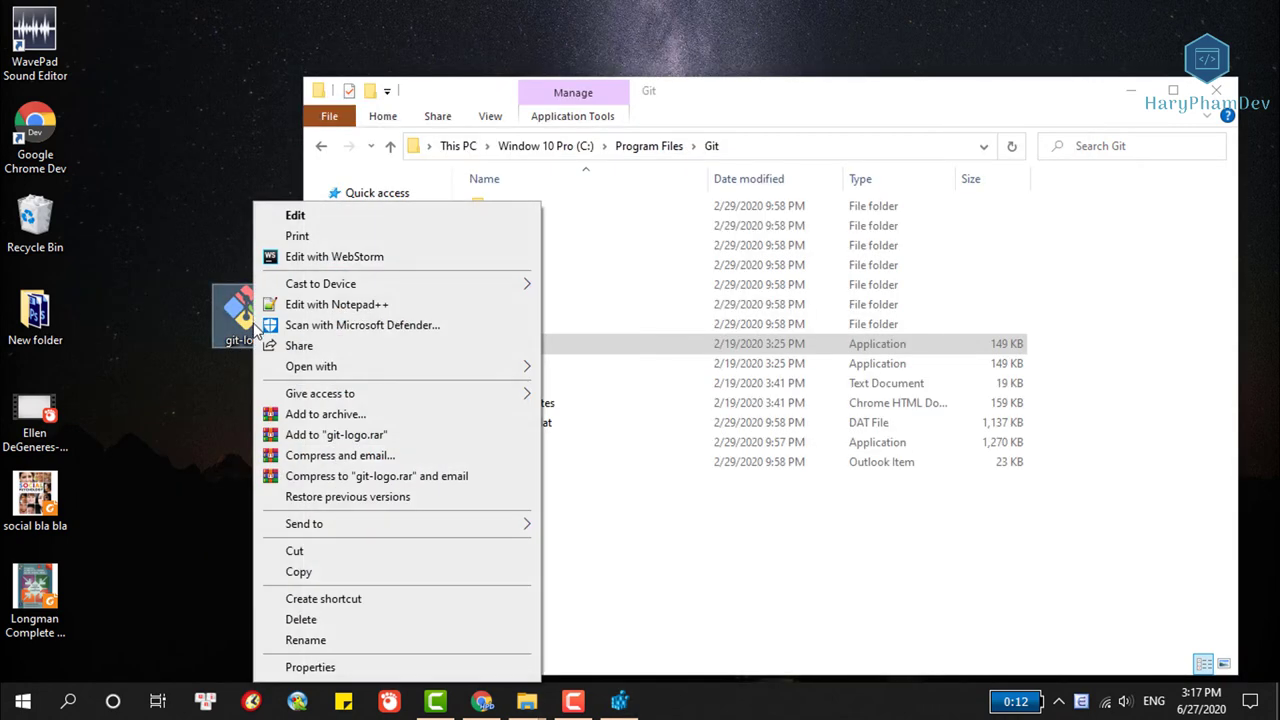
click(315, 573)
click(737, 147)
click(583, 551)
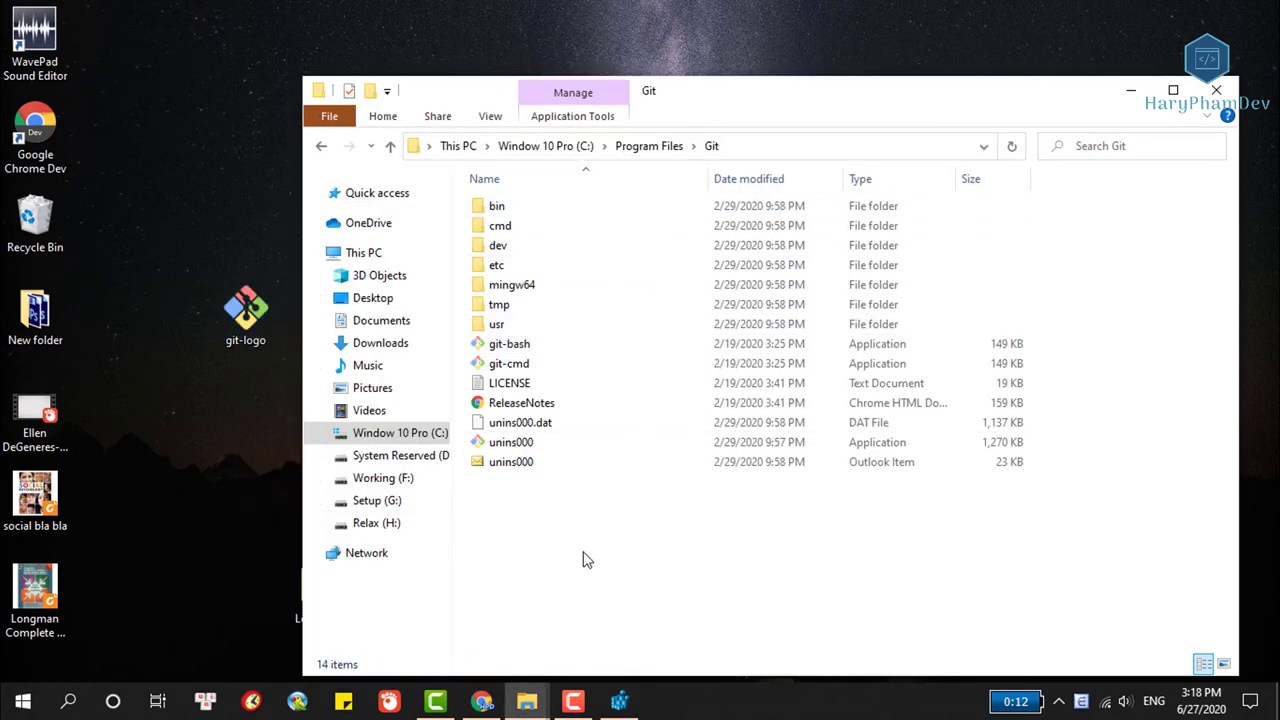
right_click(583, 551)
click(630, 414)
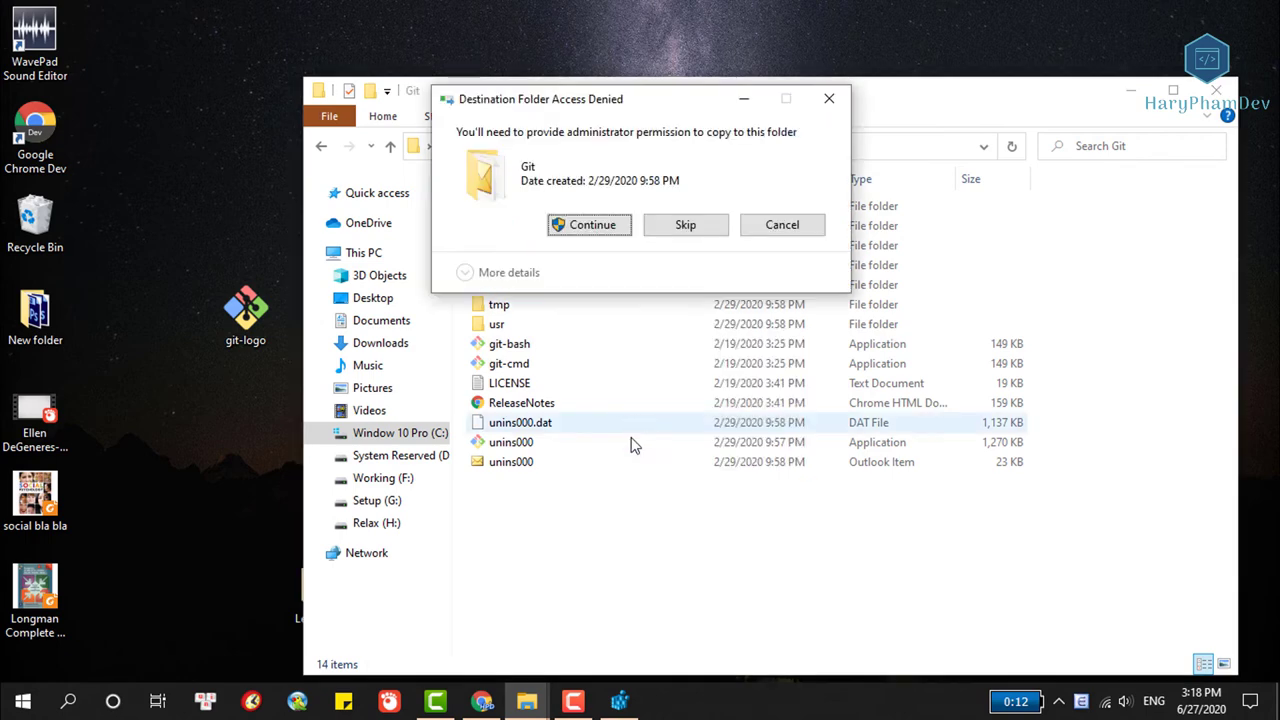
click(592, 225)
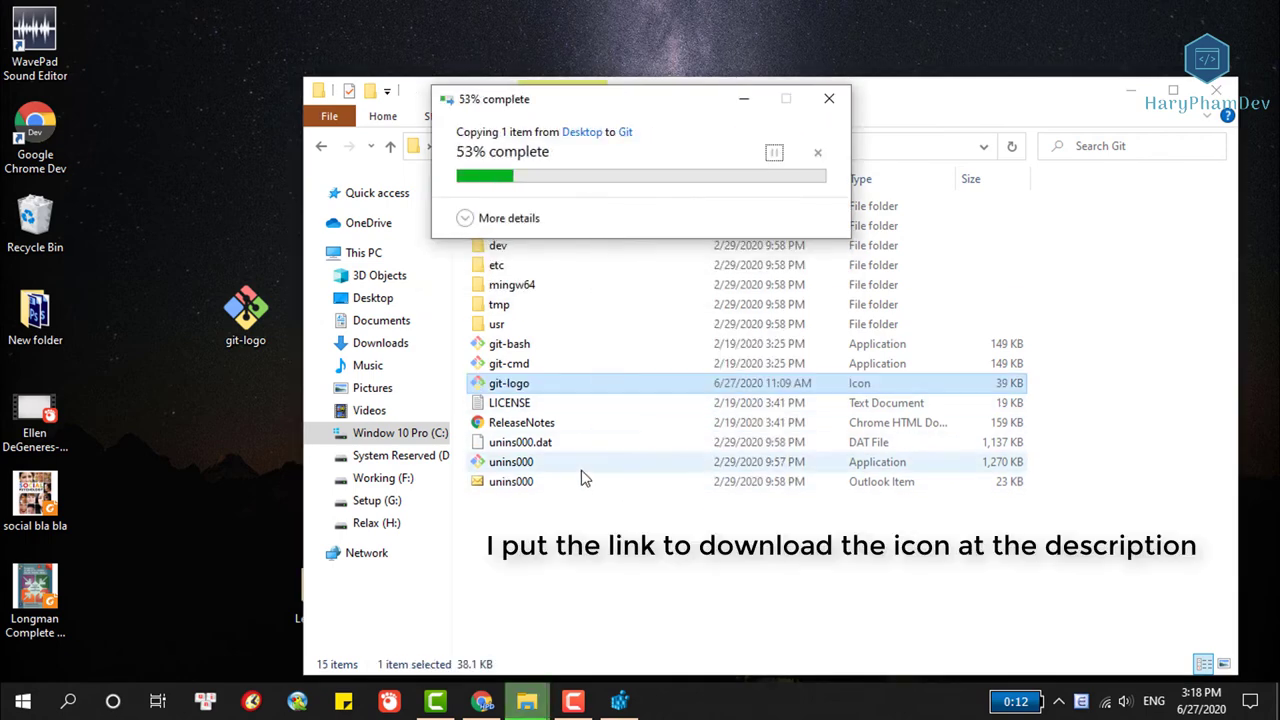
click(562, 535)
right_click(562, 535)
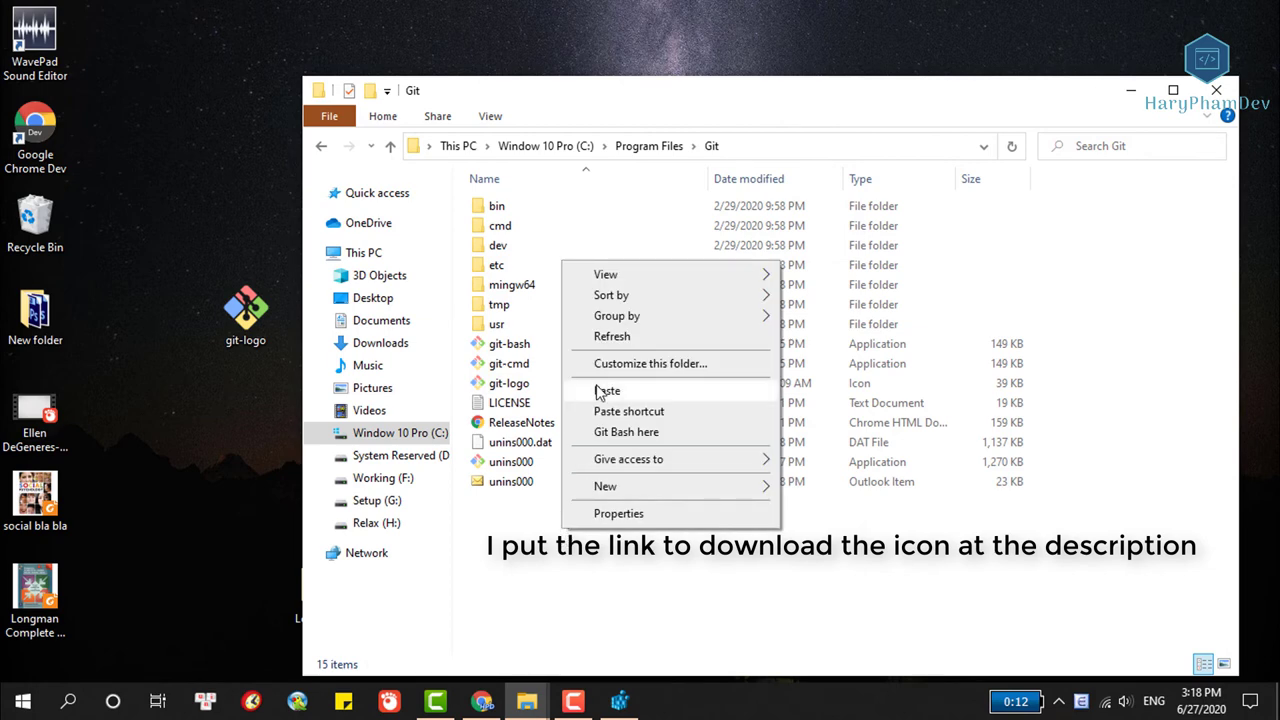
click(601, 340)
Build the icon's full path C:\Program Files\Git\git-logo.ico from the Git folder's address and copy it.
click(737, 147)
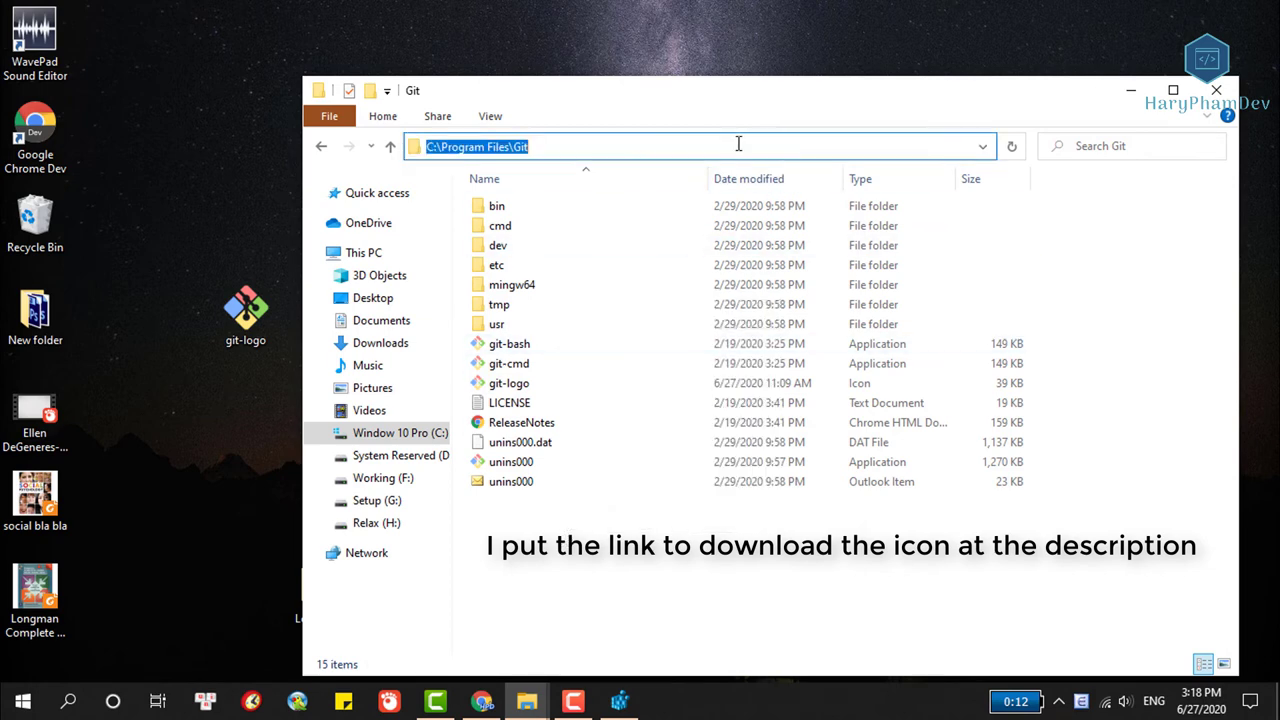
click(660, 147)
text(\git)
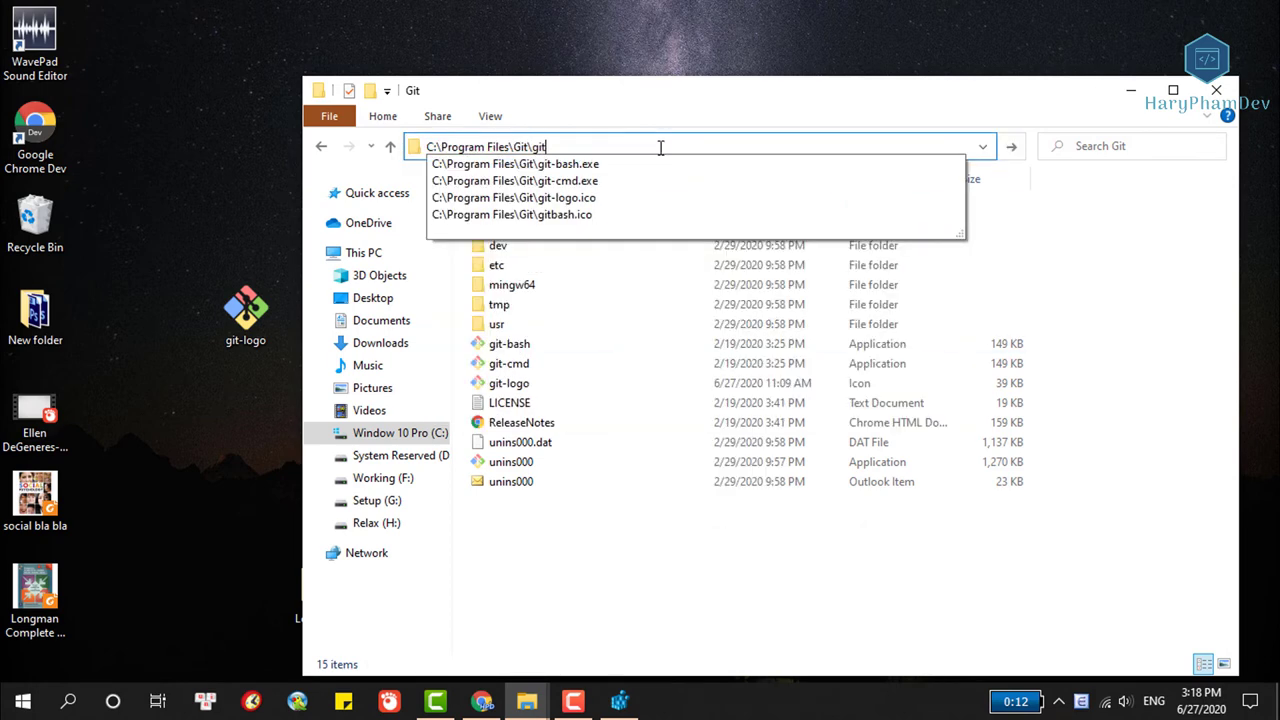
text(-log)
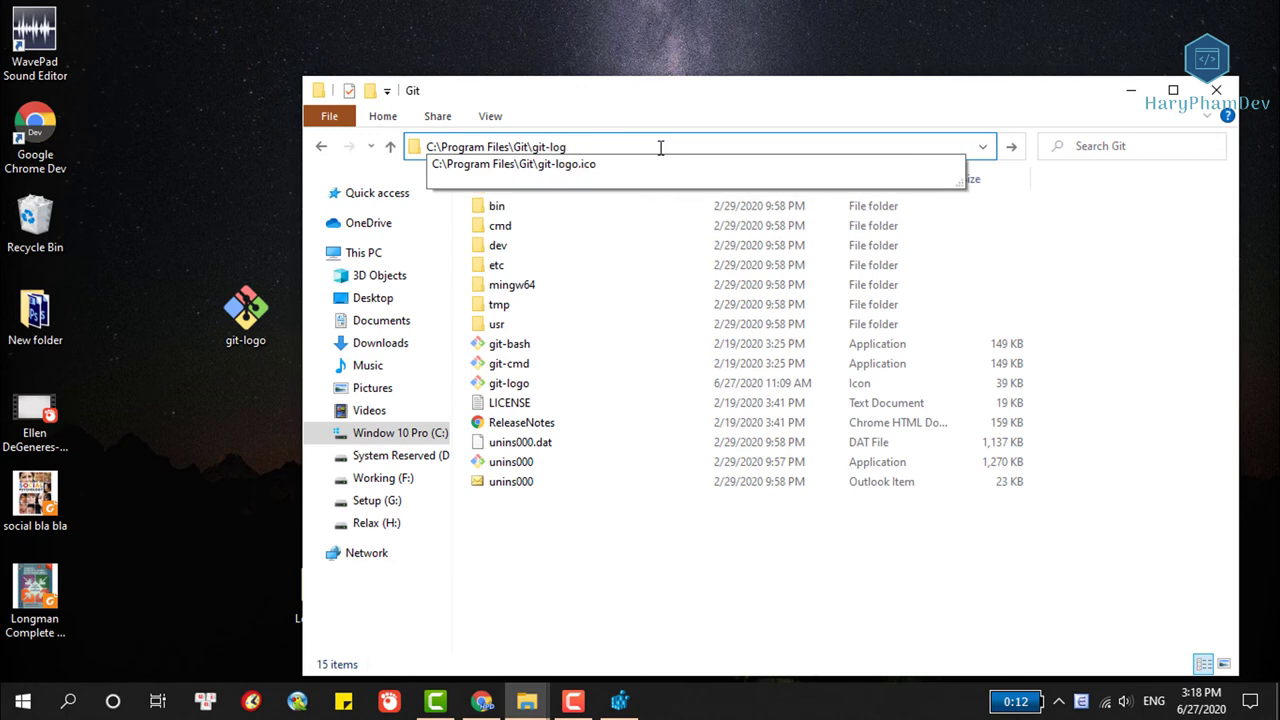
text(o.ico)
drag(620, 150, 421, 147)
right_click(446, 150)
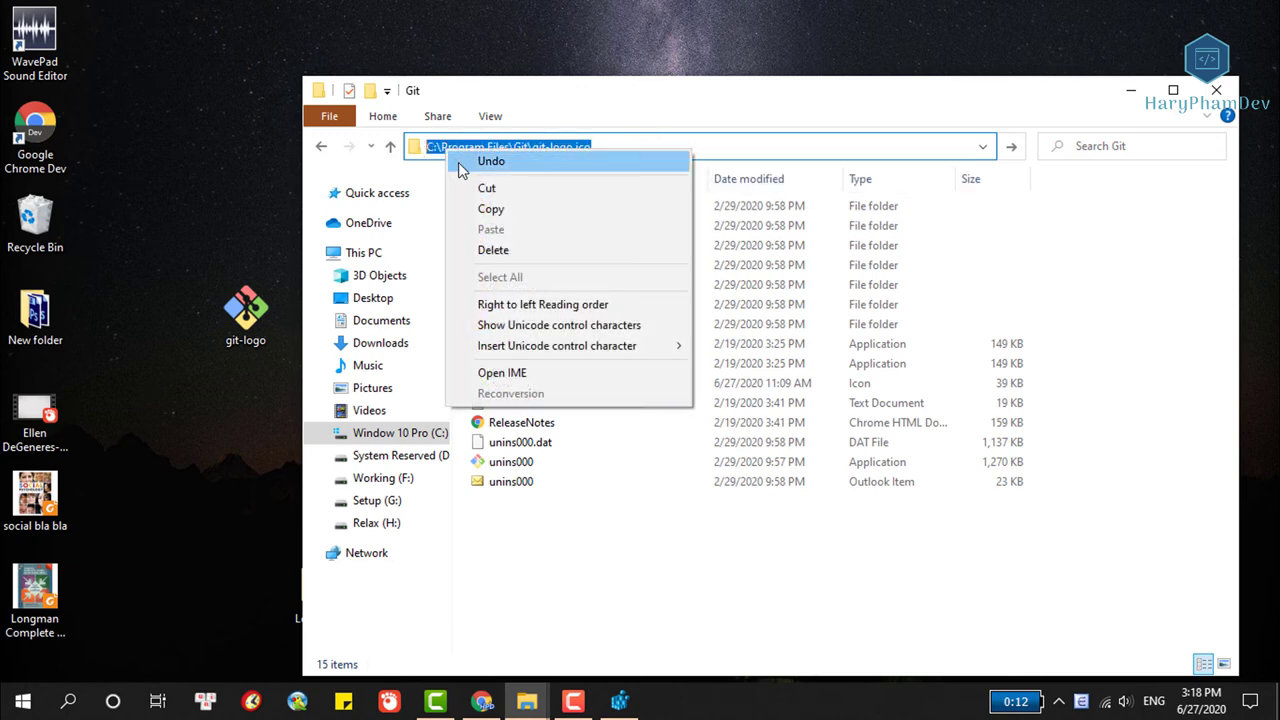
click(491, 208)
Switch to Registry Editor and add a string value named Icon to the bash key.
click(619, 703)
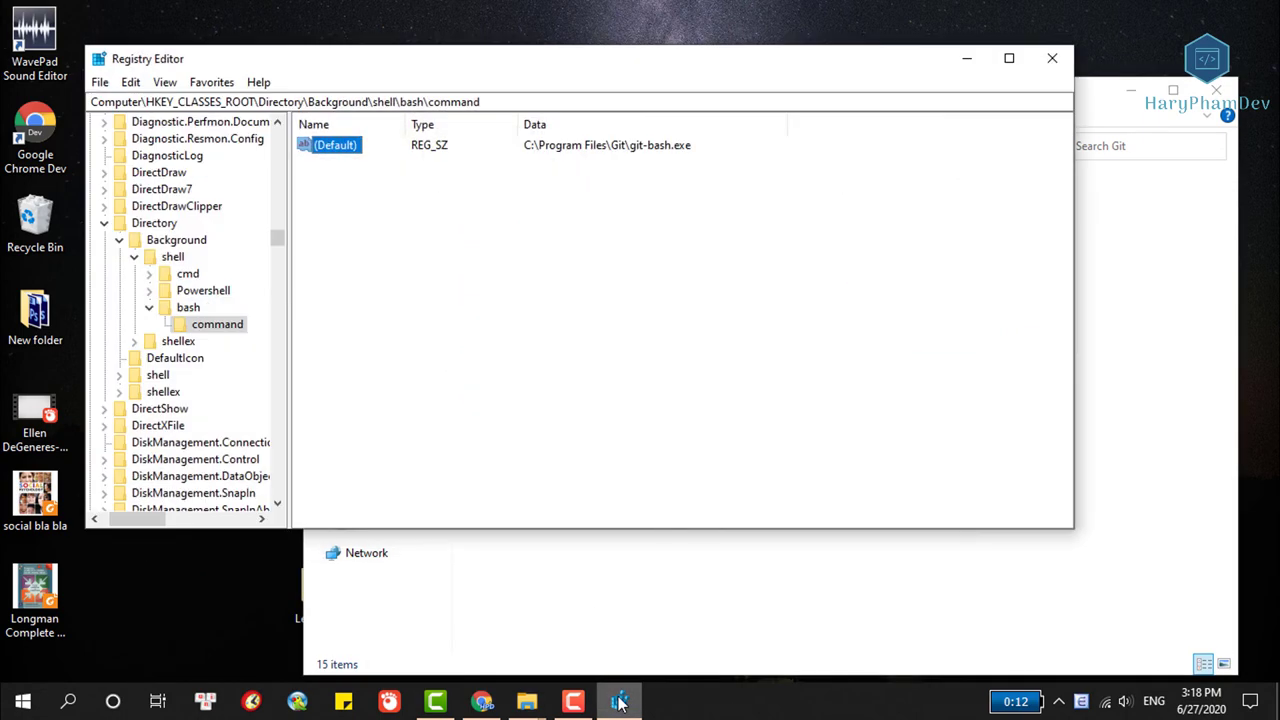
click(183, 310)
right_click(182, 309)
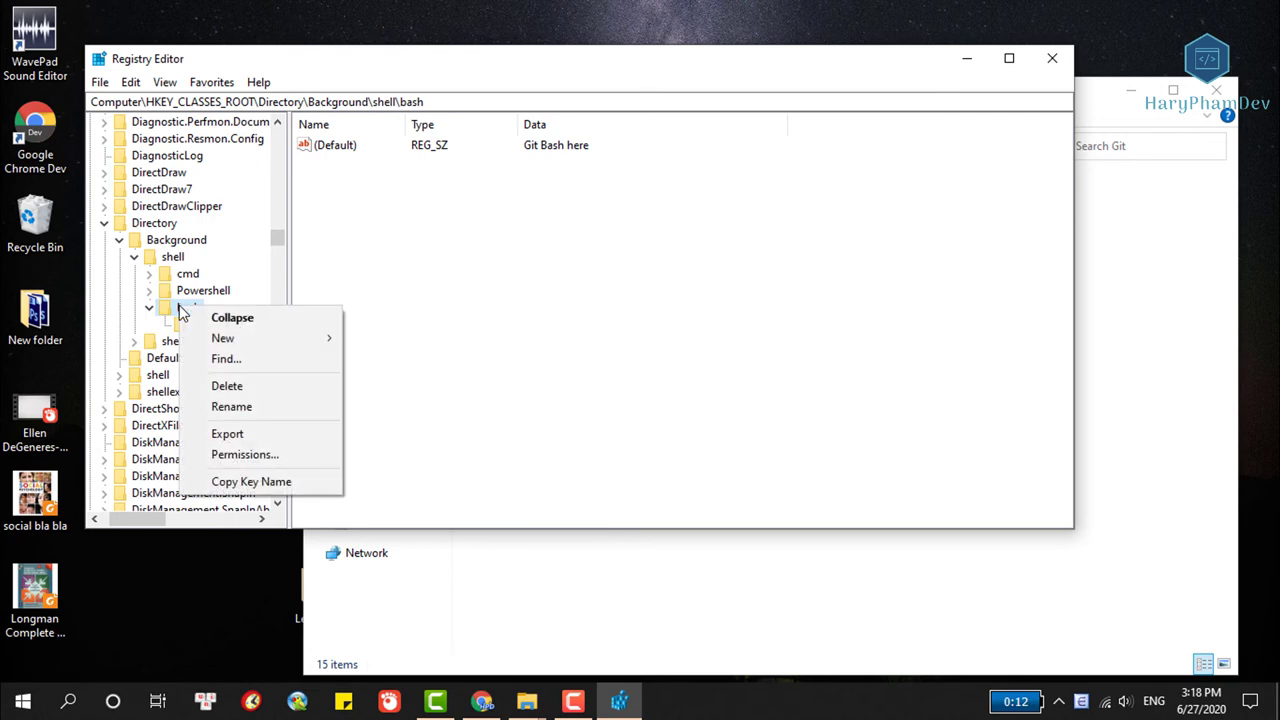
mouse_move(263, 342)
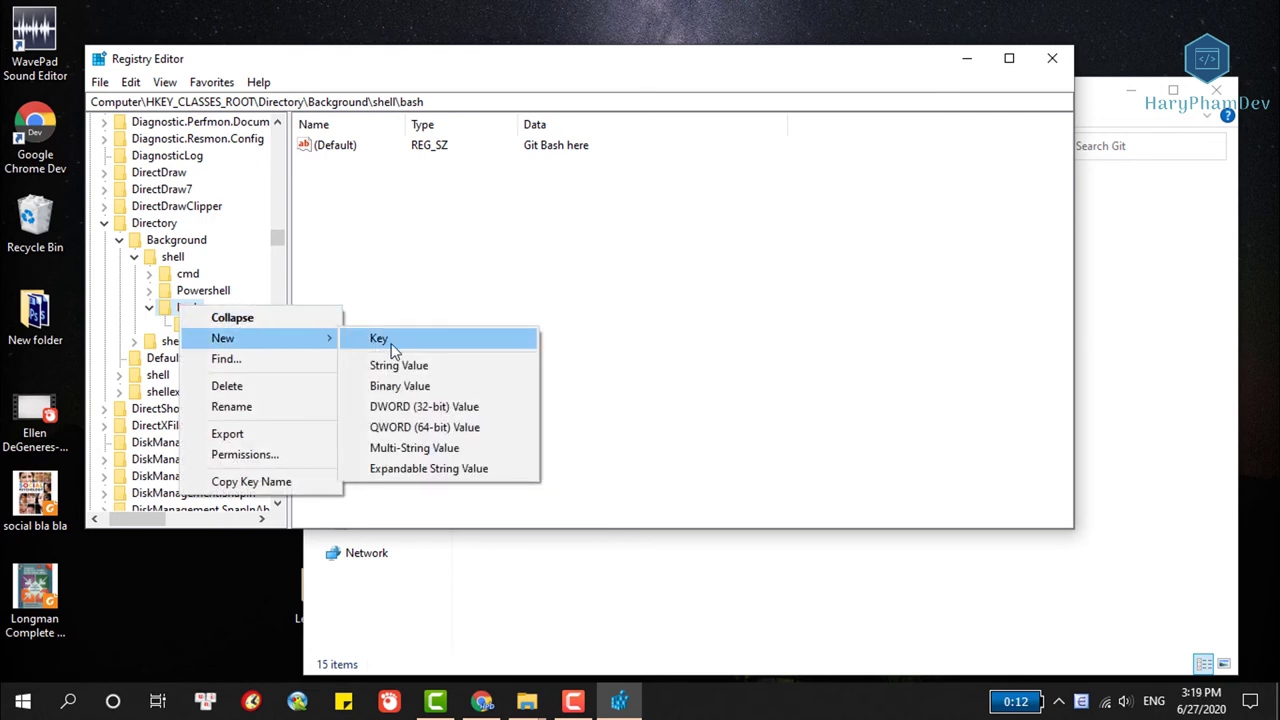
click(425, 367)
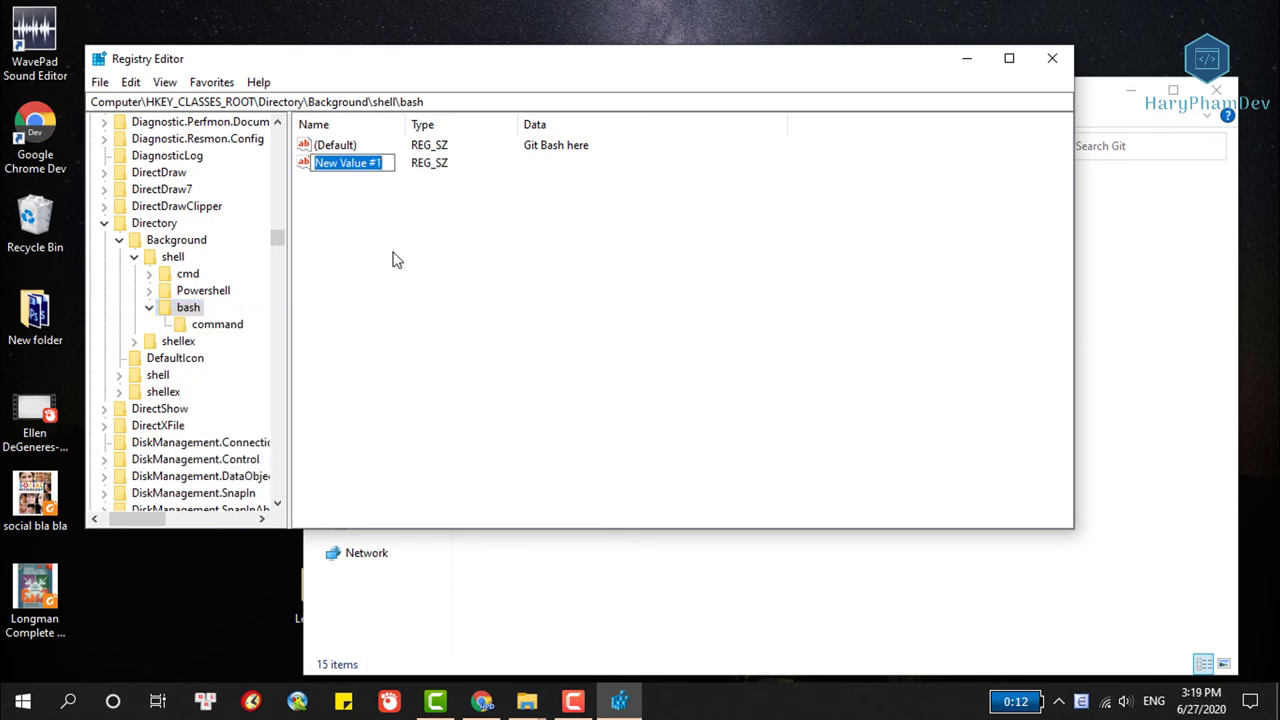
text(Icon)
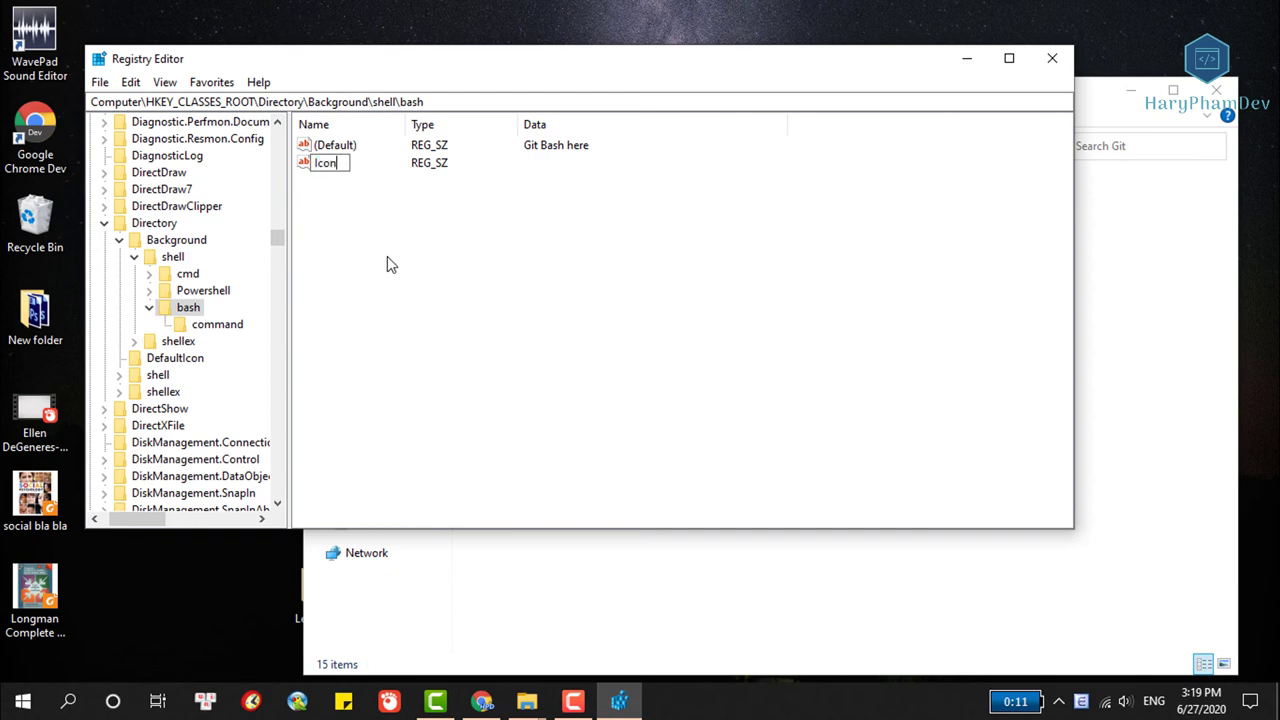
key(Return)
Set the Icon value's data to the copied path C:\Program Files\Git\git-logo.ico.
click(306, 186)
right_click(310, 172)
click(330, 175)
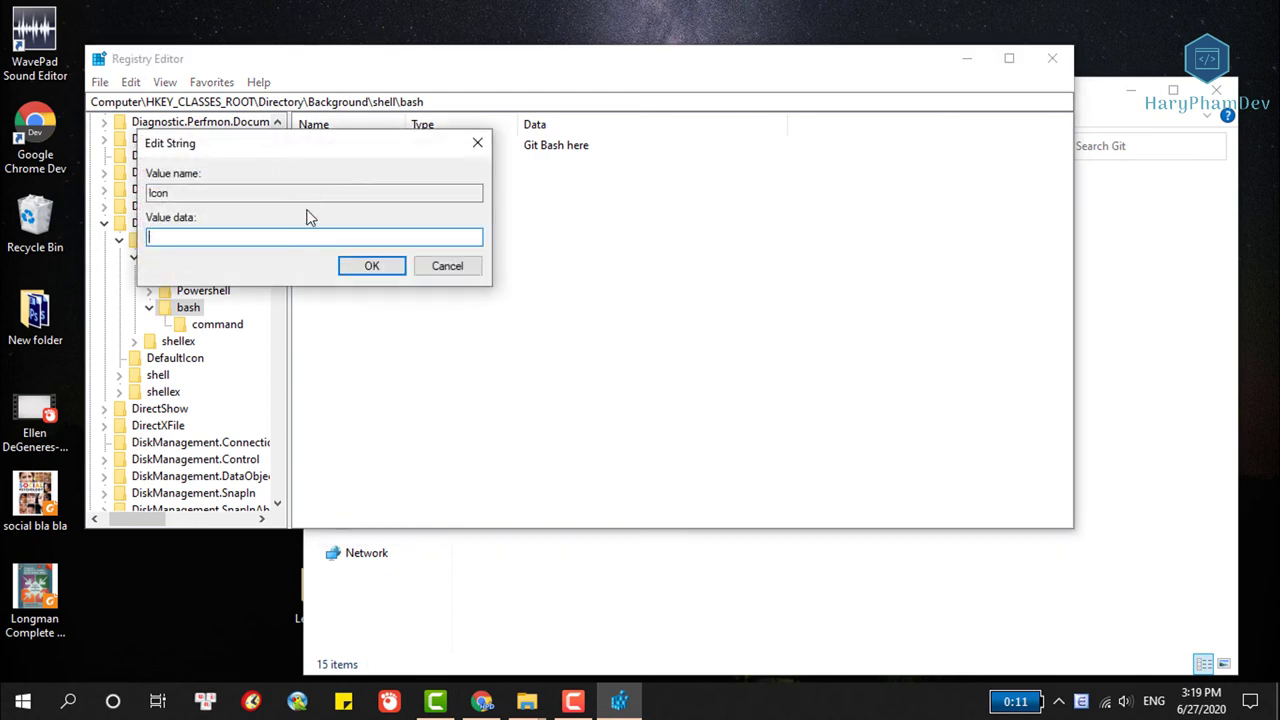
right_click(252, 235)
click(251, 314)
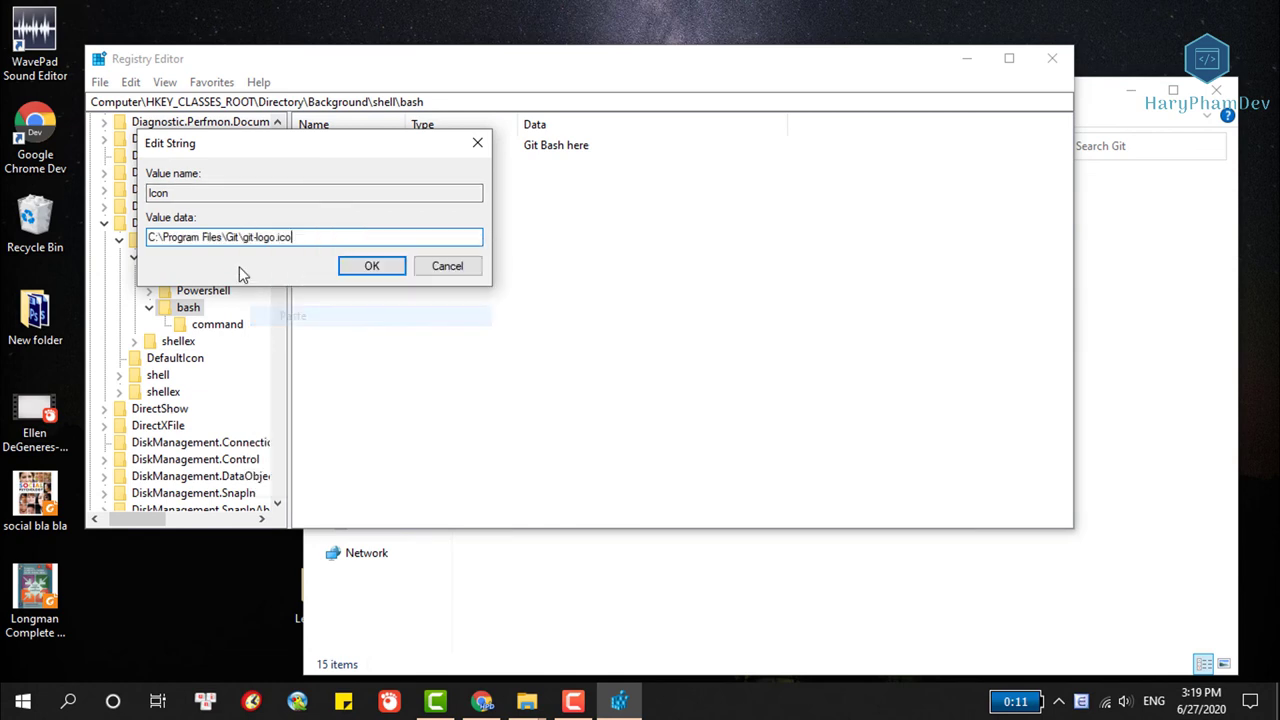
click(365, 268)
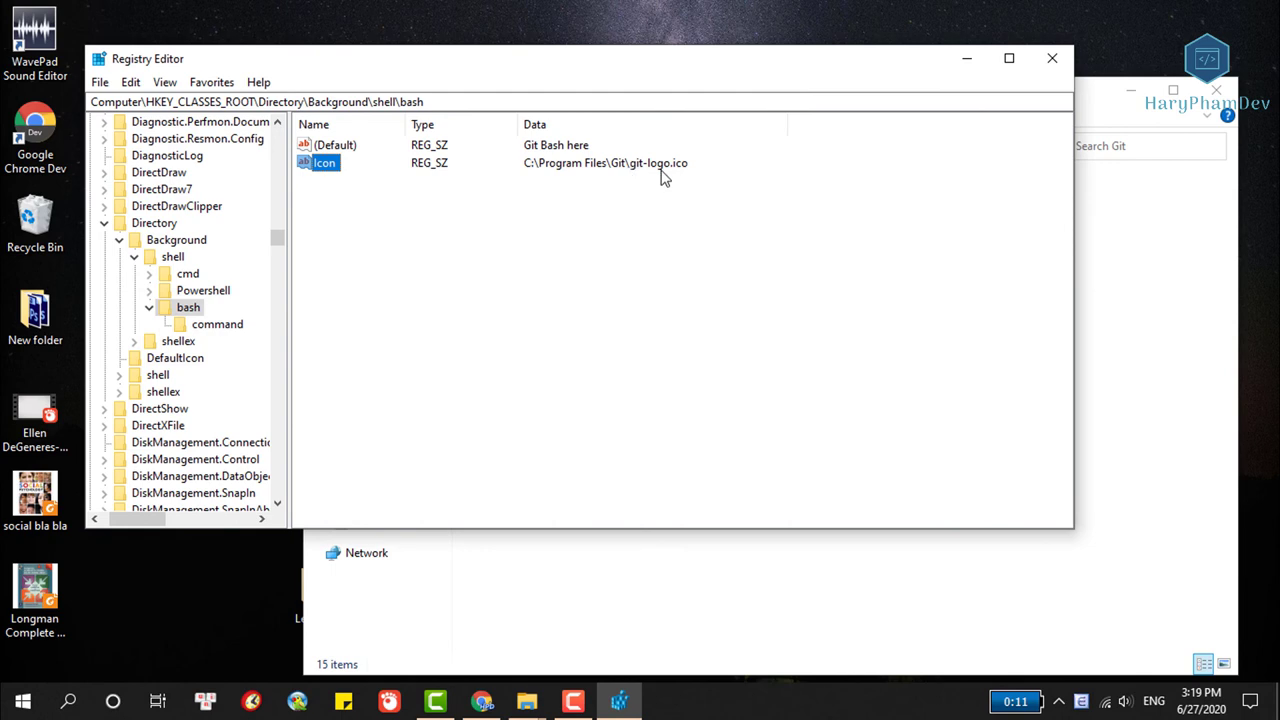
click(612, 238)
Check the Git Bash here entry and its icon in the chatbot-messenger-tech-shop folder, run git status from it and close the terminal.
click(646, 590)
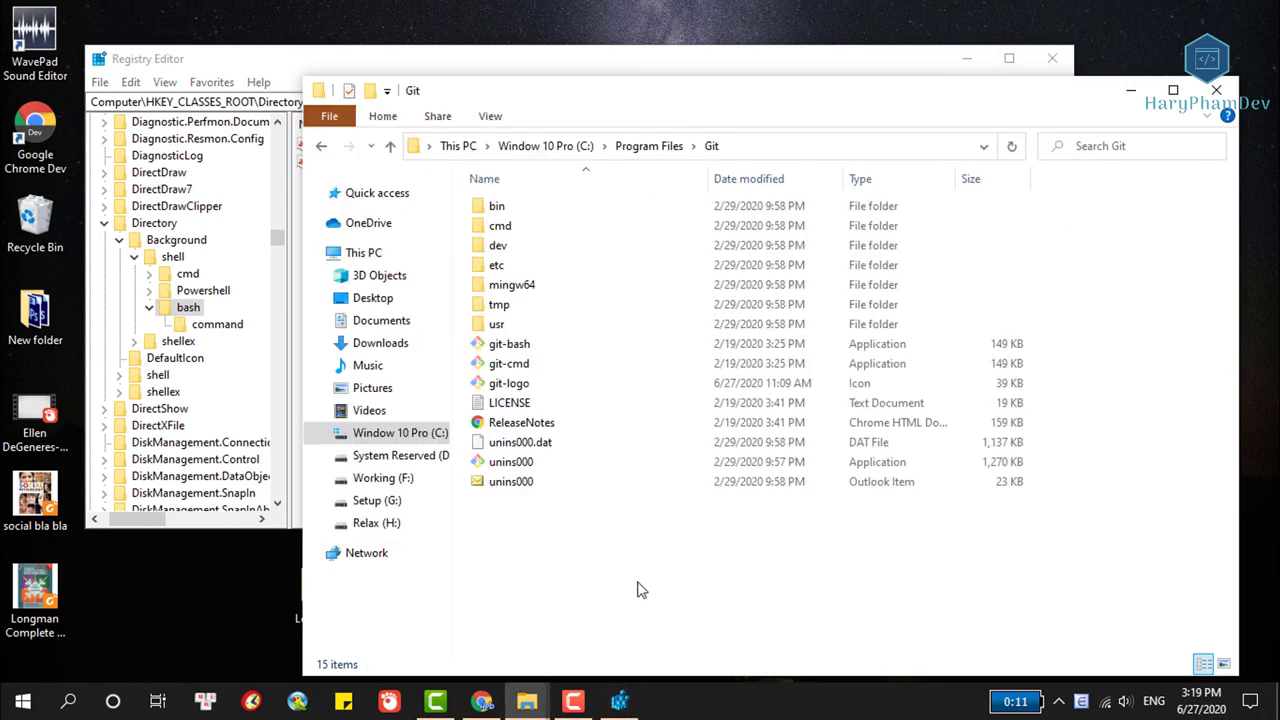
click(528, 700)
click(500, 634)
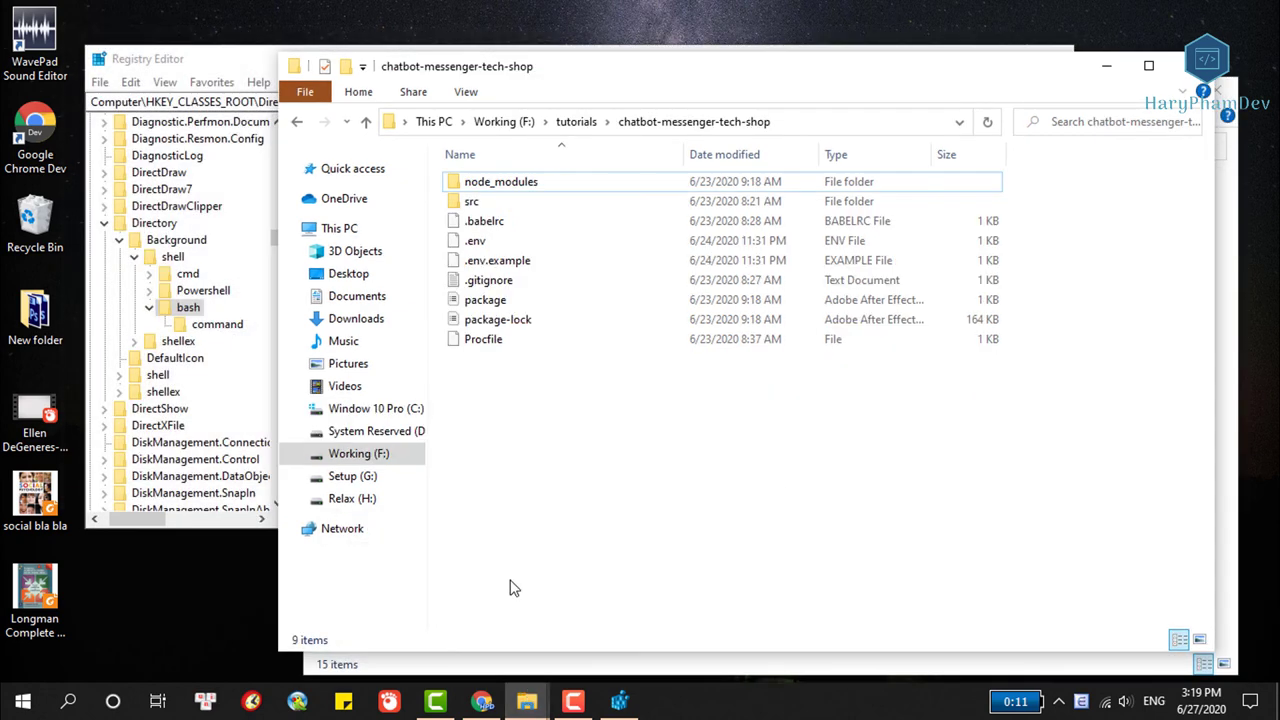
right_click(575, 437)
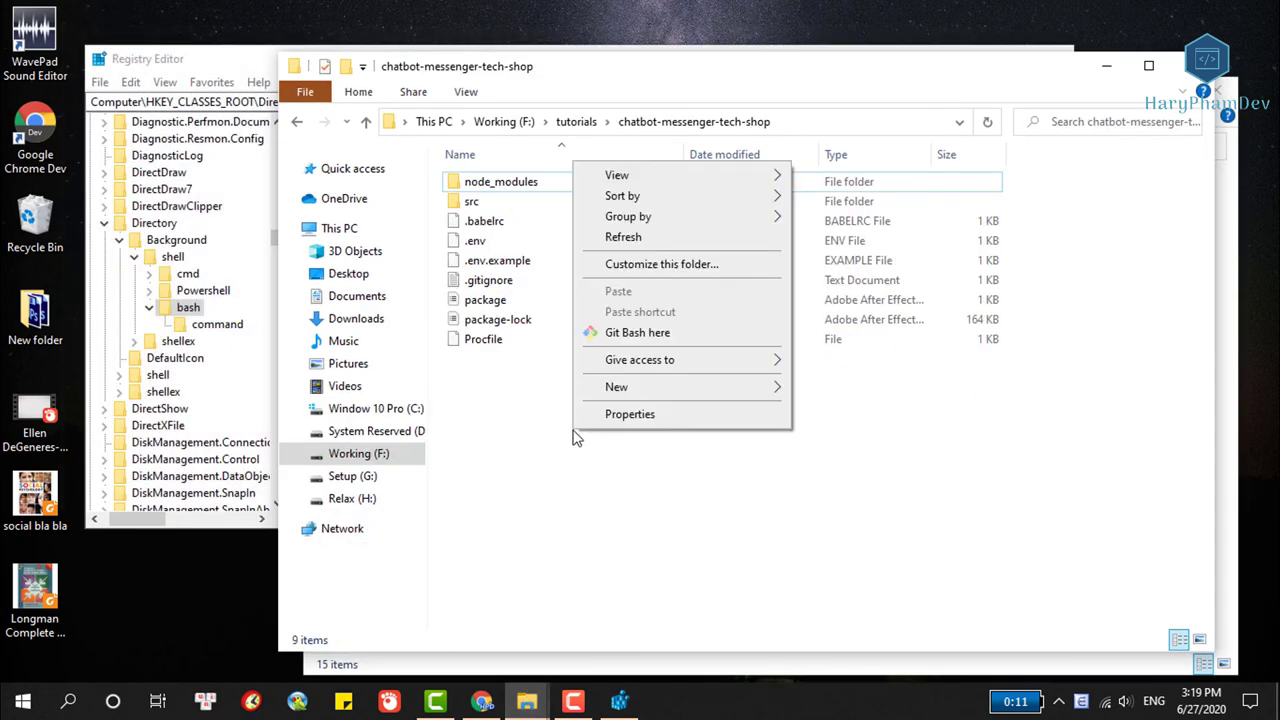
click(603, 340)
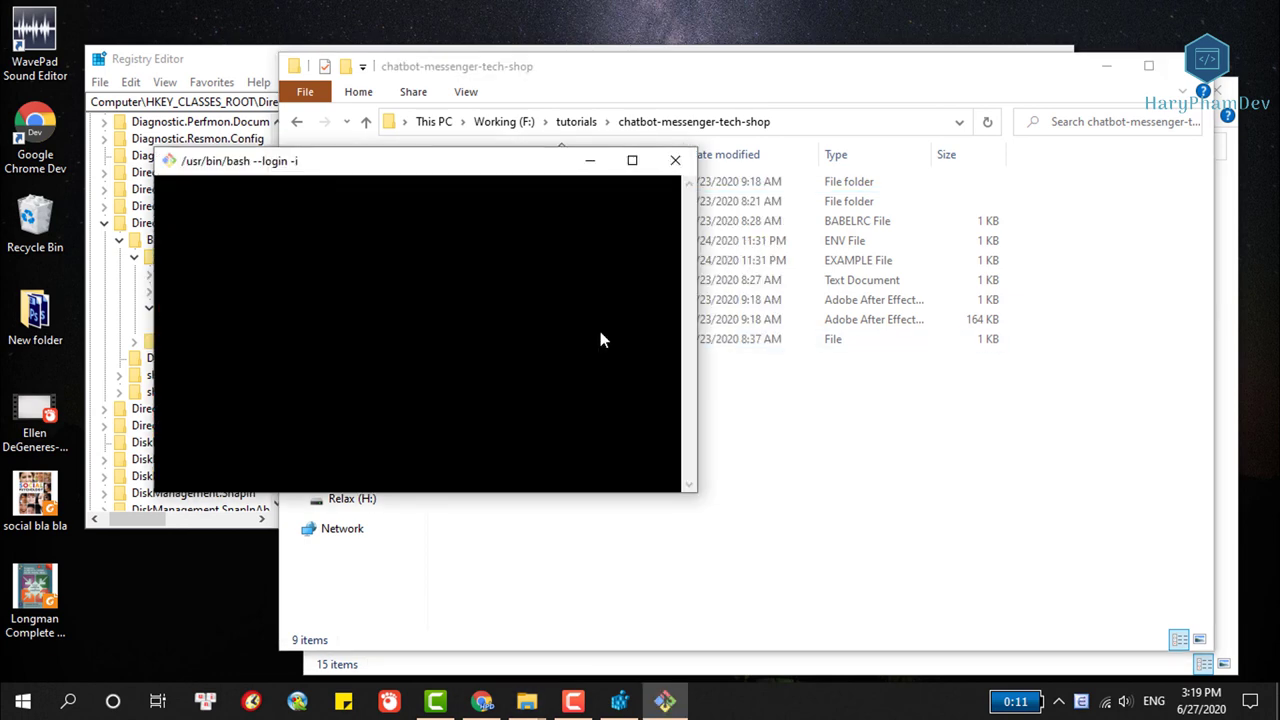
text(git status)
key(Return)
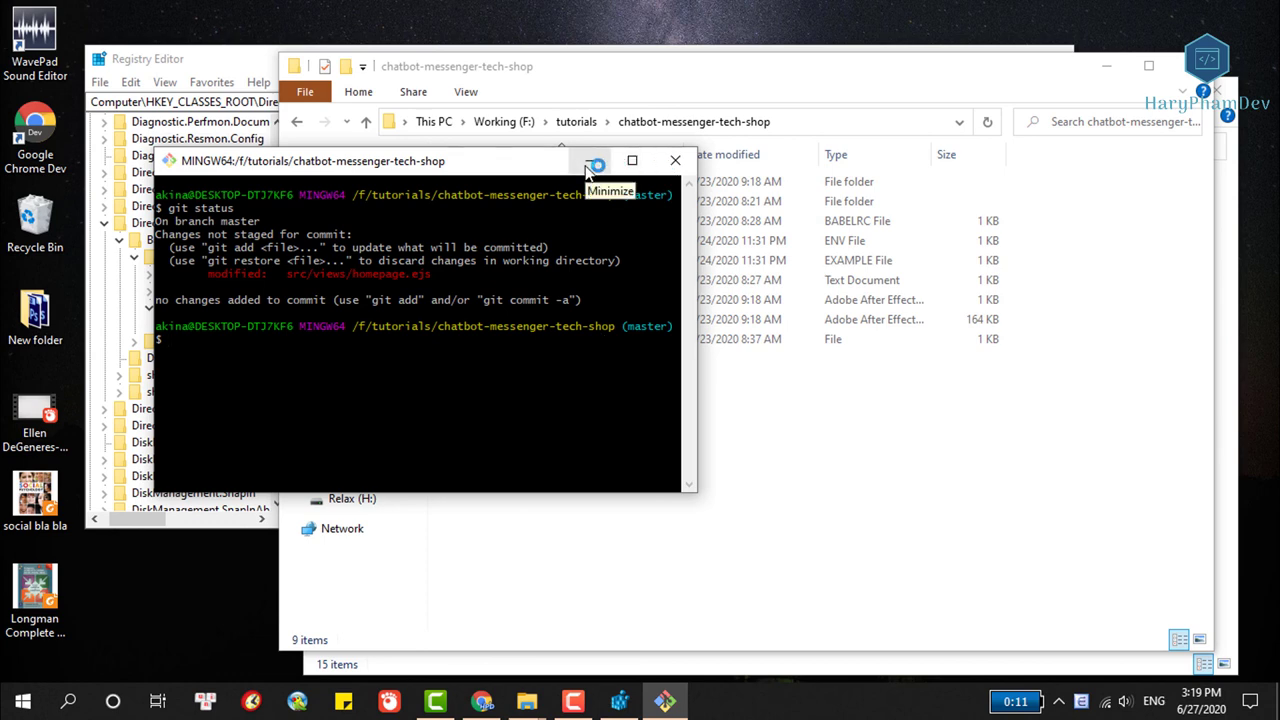
click(675, 160)
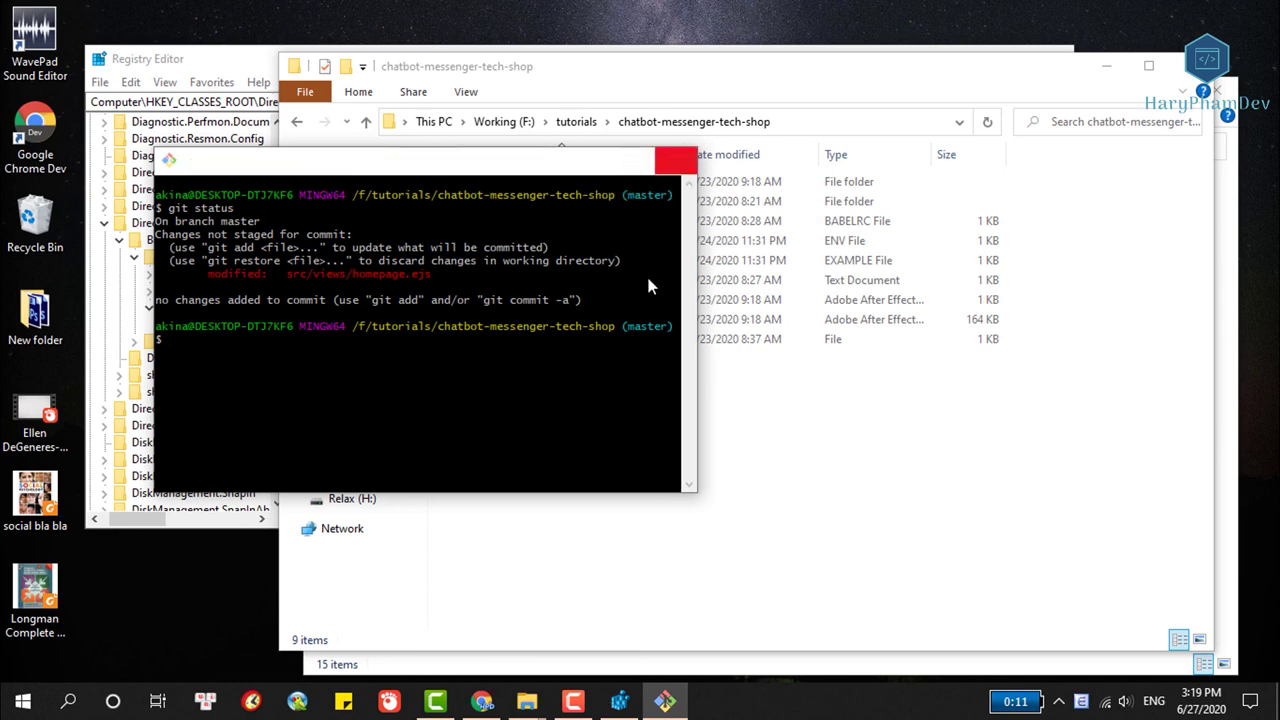
right_click(617, 441)
click(589, 446)
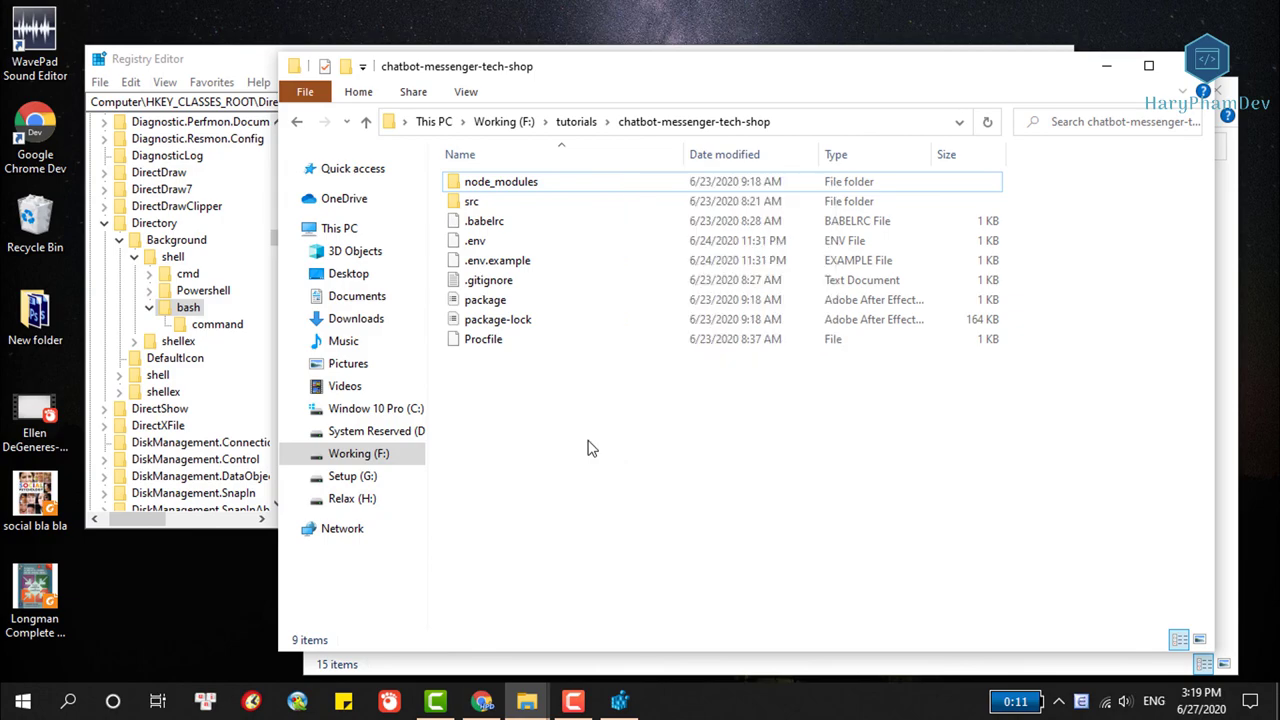